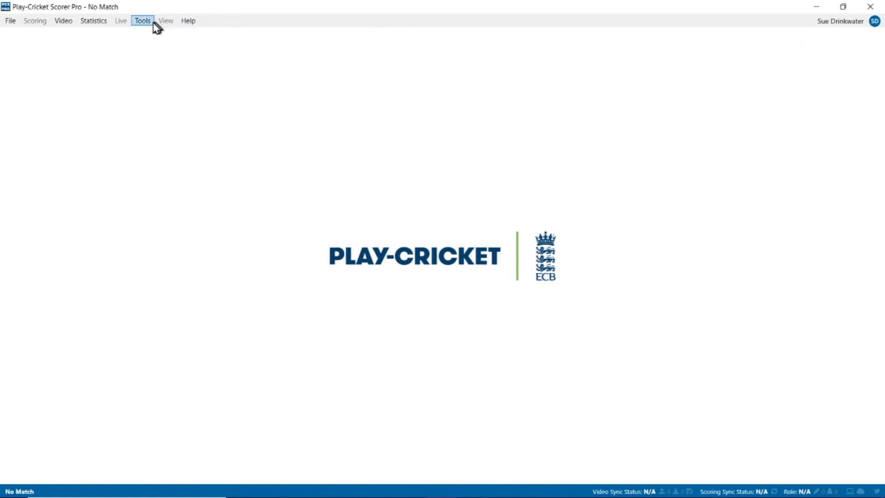
# Start a match from the ECBACO Training Scratchers fixture against ECBACO Training Notchers 1st XI dated 13 May 2020
pyautogui.click(10, 20)
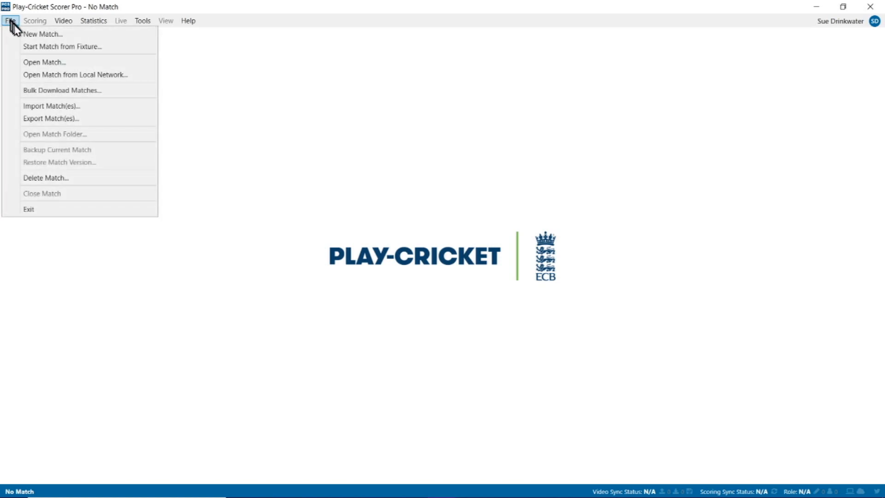
pyautogui.click(40, 46)
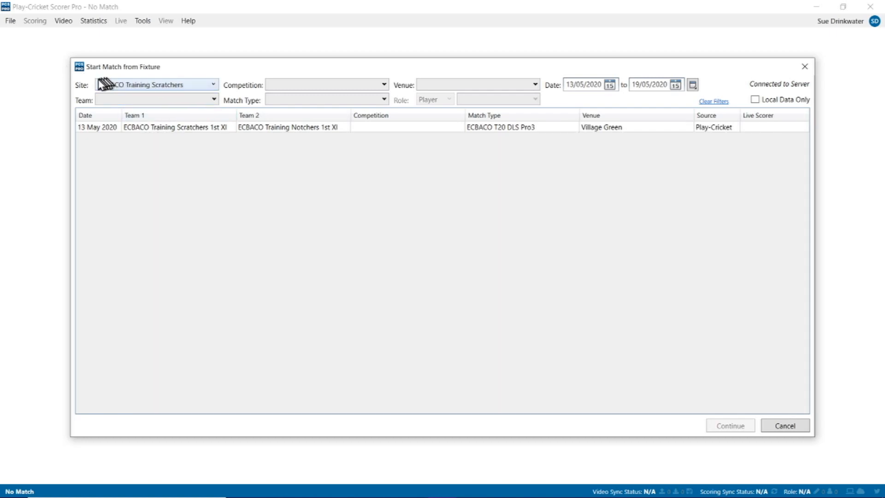
pyautogui.click(213, 86)
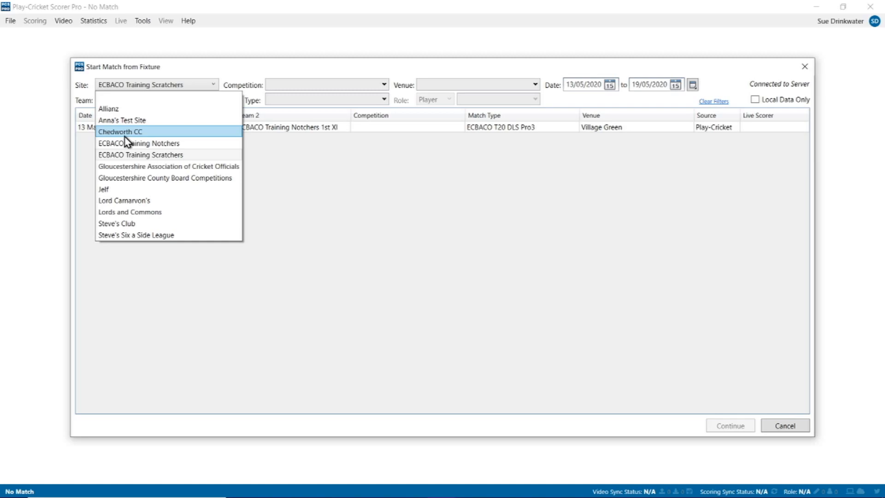
pyautogui.click(157, 157)
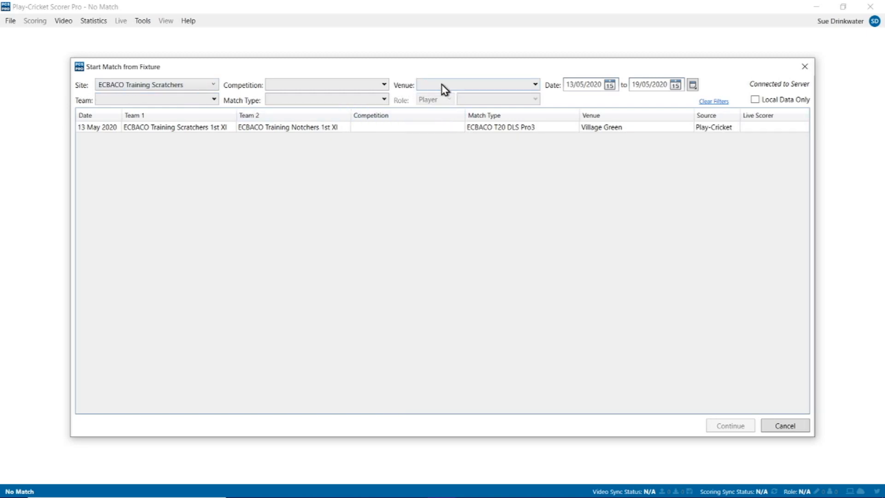
pyautogui.click(536, 86)
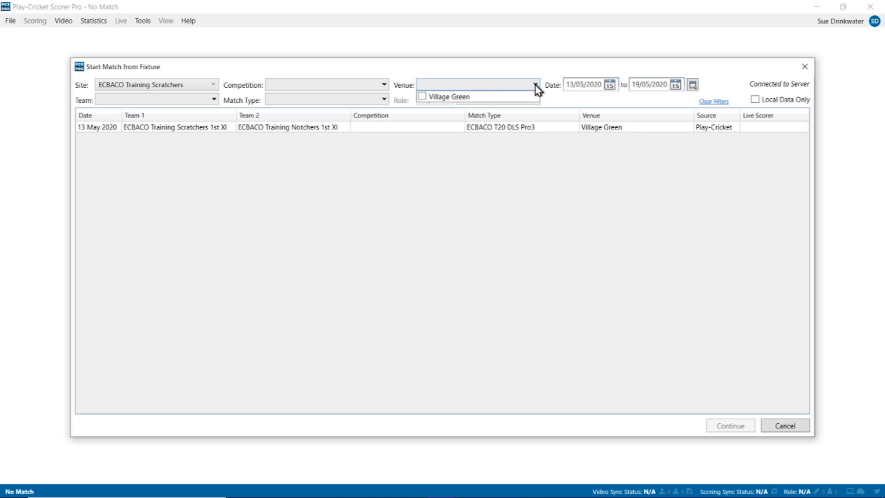
pyautogui.click(536, 87)
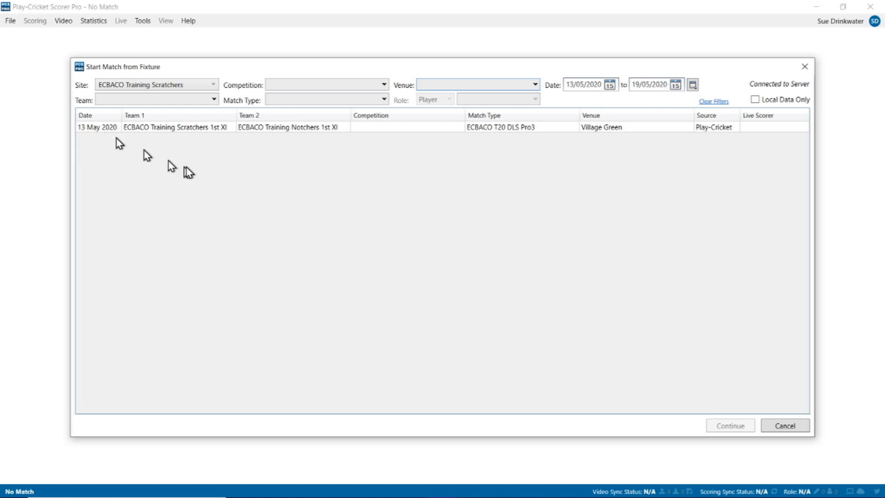
pyautogui.click(183, 128)
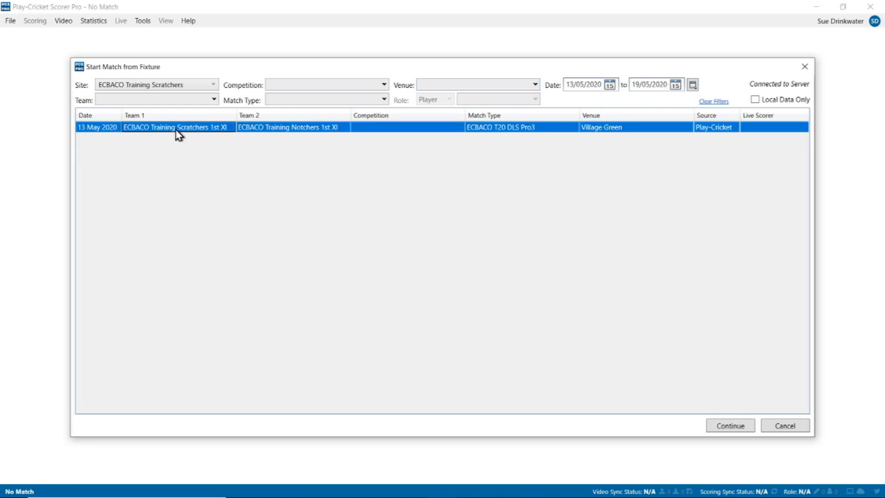
pyautogui.click(731, 426)
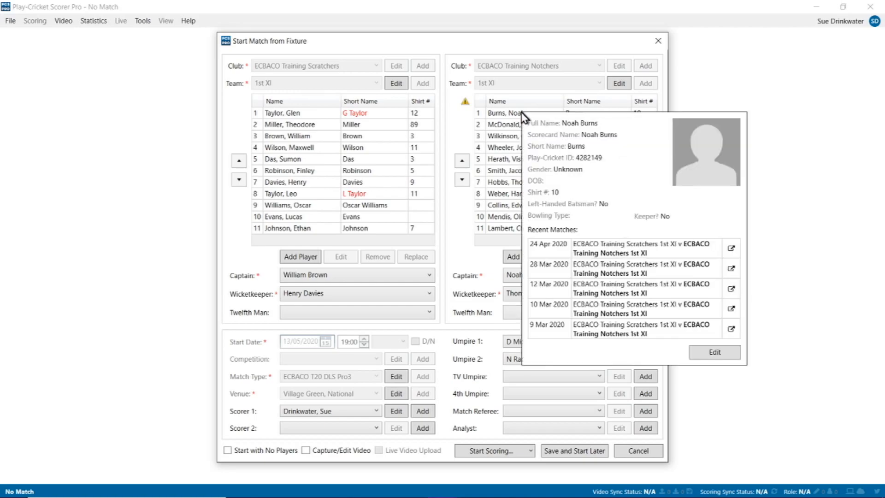
# Examine the Notchers' team warning and the detail cards of individual players in their line-up
pyautogui.moveTo(526, 198)
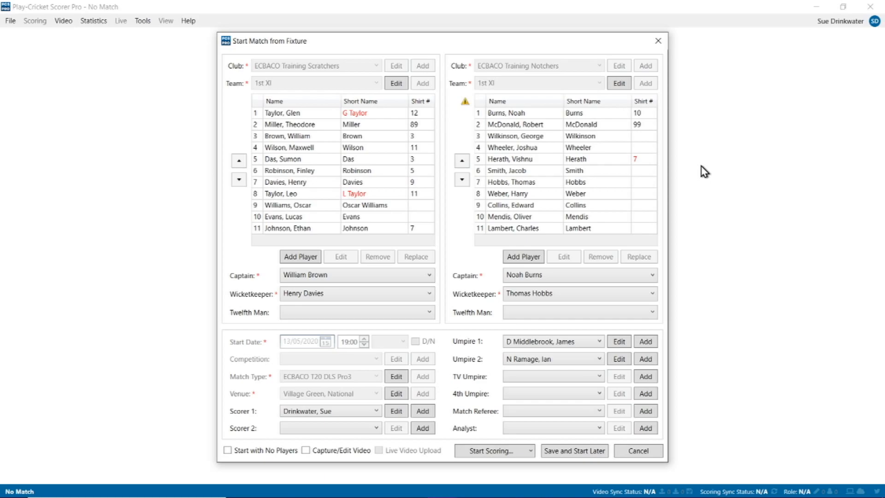
pyautogui.moveTo(465, 106)
pyautogui.moveTo(524, 133)
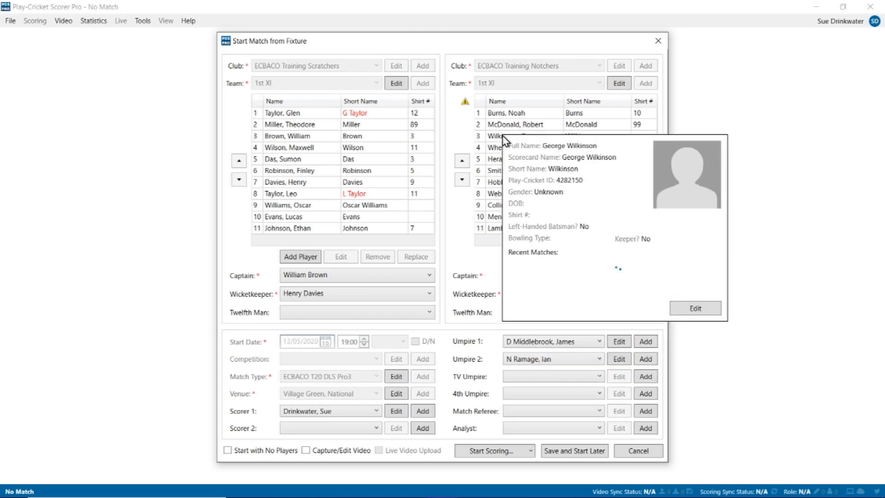
pyautogui.moveTo(494, 119)
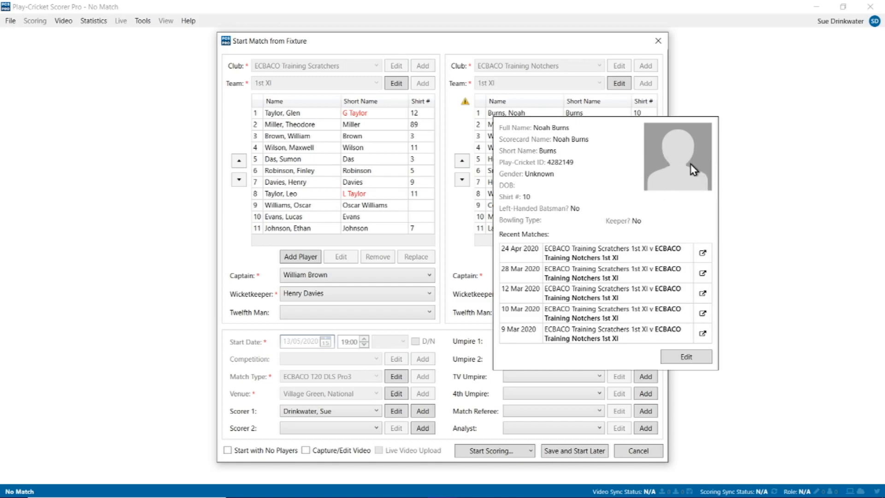
pyautogui.click(794, 193)
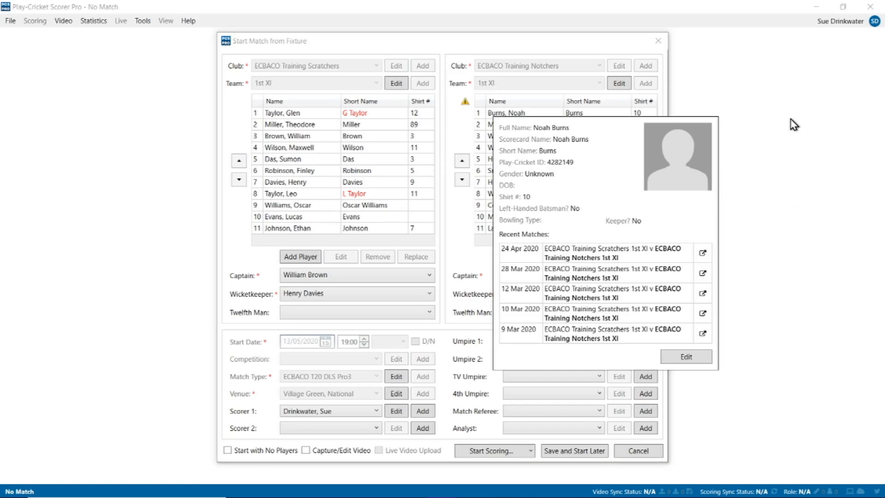
pyautogui.click(741, 457)
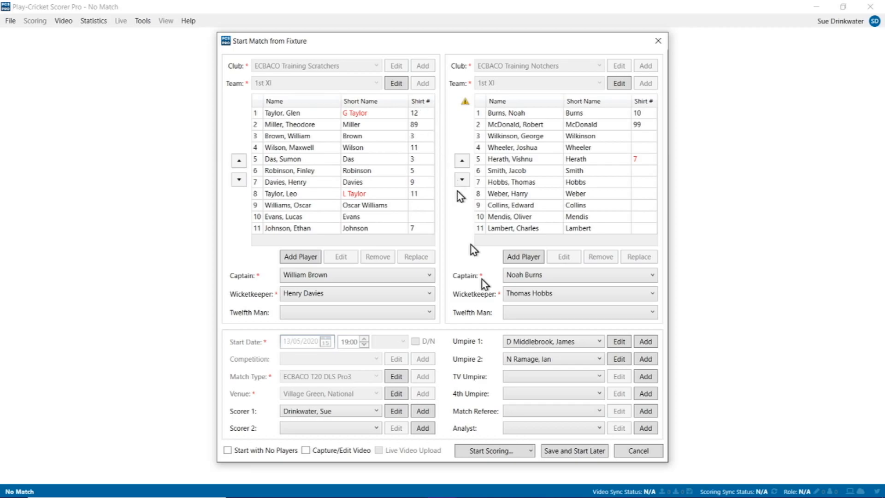
# Check the existing Notchers players available to add, including male and retired ones, and close the list without adding anyone
pyautogui.click(520, 259)
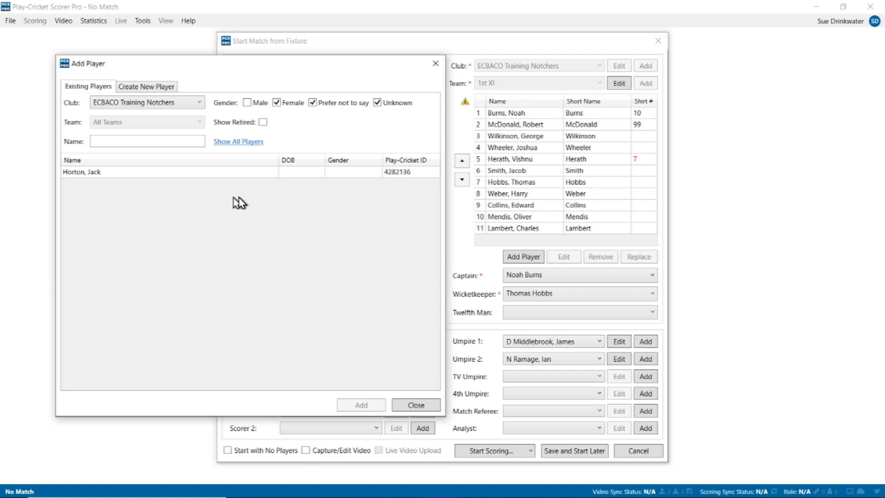
pyautogui.click(277, 103)
pyautogui.click(277, 103)
pyautogui.click(248, 104)
pyautogui.click(261, 123)
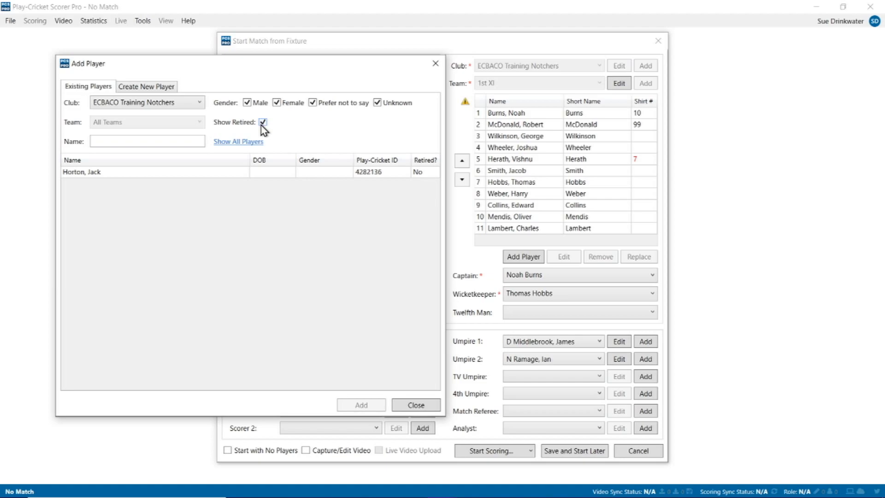
pyautogui.click(262, 124)
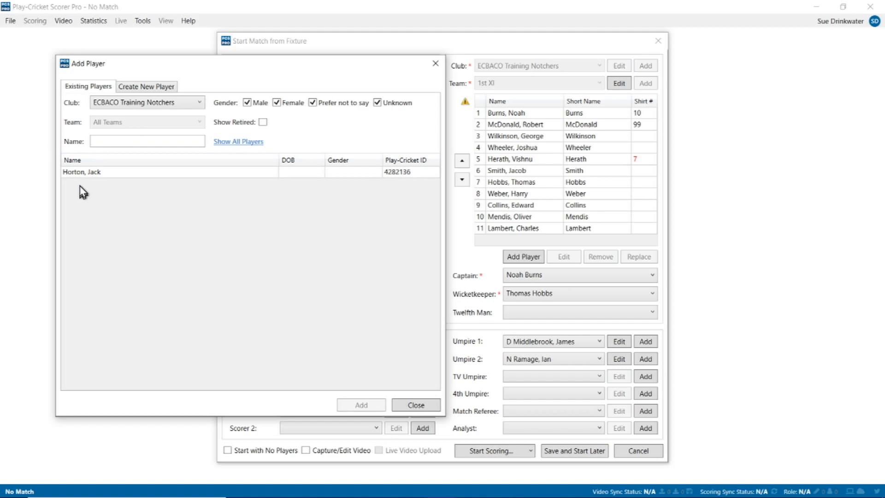
pyautogui.moveTo(75, 175)
pyautogui.click(177, 139)
pyautogui.click(420, 404)
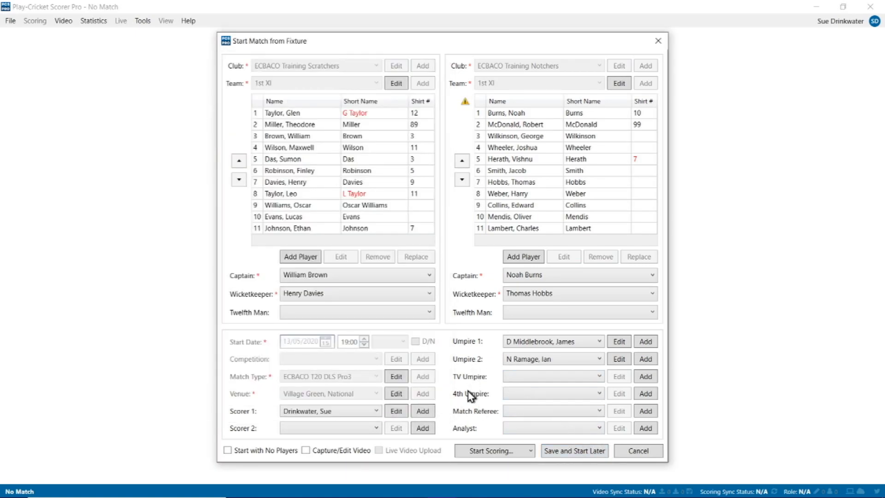
# Start scoring the match as Live Scorer
pyautogui.click(531, 451)
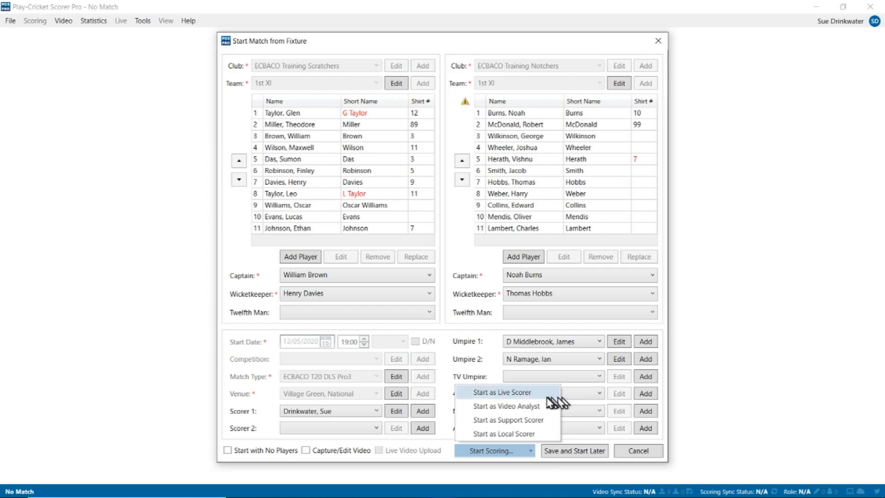
pyautogui.click(532, 392)
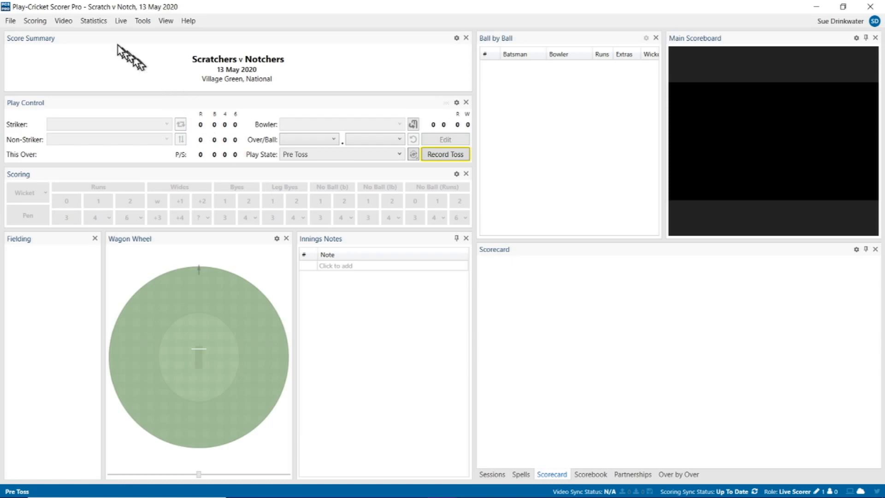
# Review the pre-toss match scorecard with both line-ups and its print, PDF and email options, and close it
pyautogui.click(92, 24)
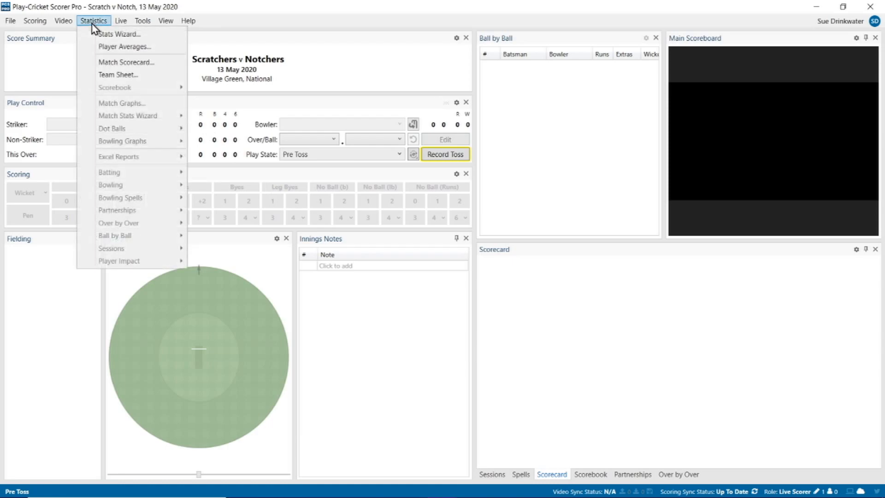
pyautogui.click(119, 64)
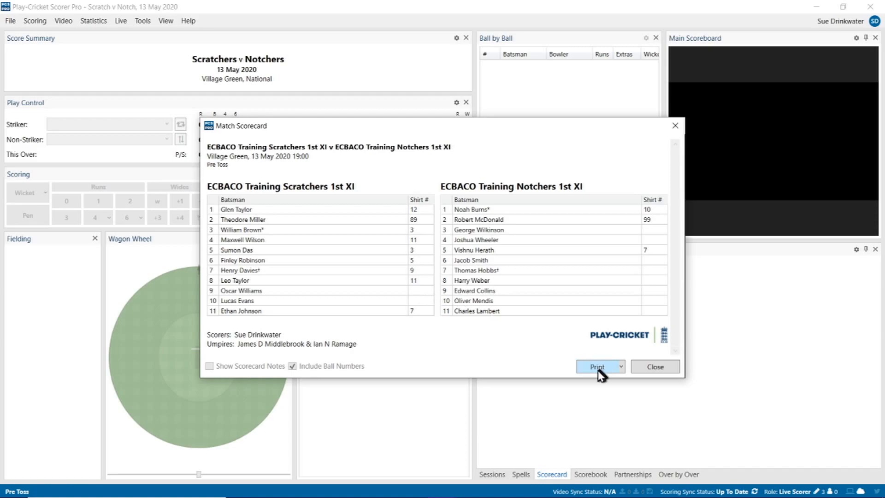
pyautogui.click(622, 368)
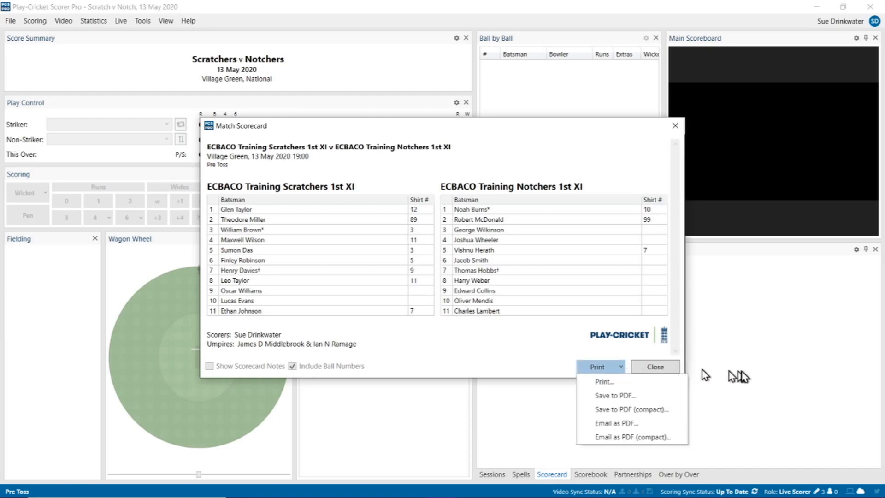
pyautogui.click(755, 376)
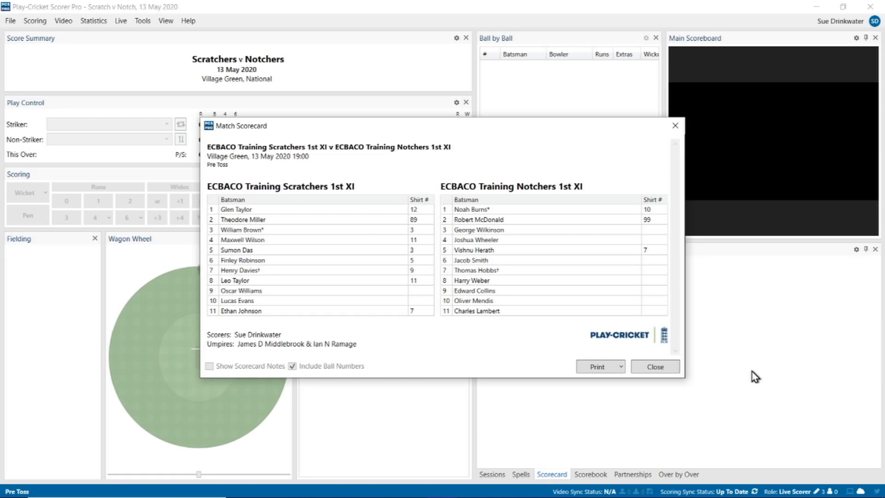
pyautogui.click(655, 367)
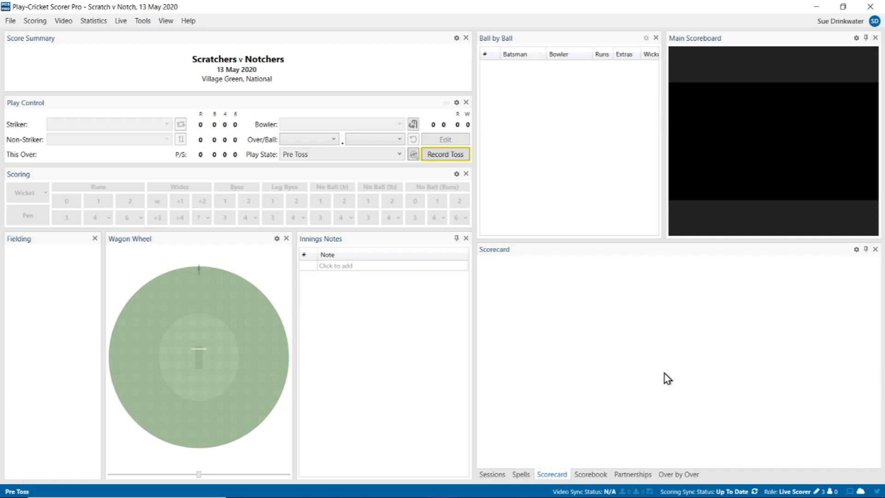
# Record the toss as won by ECBACO Training Scratchers 1st XI with a decision to bat, and create the first innings
pyautogui.click(450, 156)
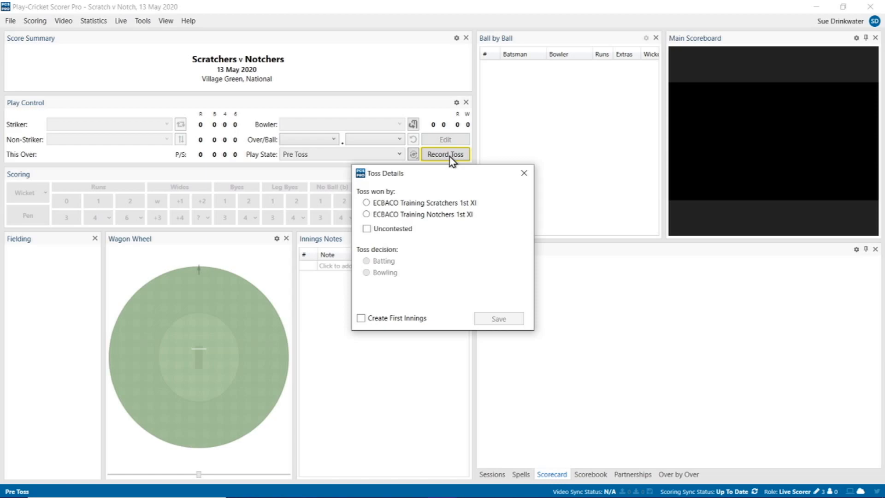
pyautogui.click(385, 208)
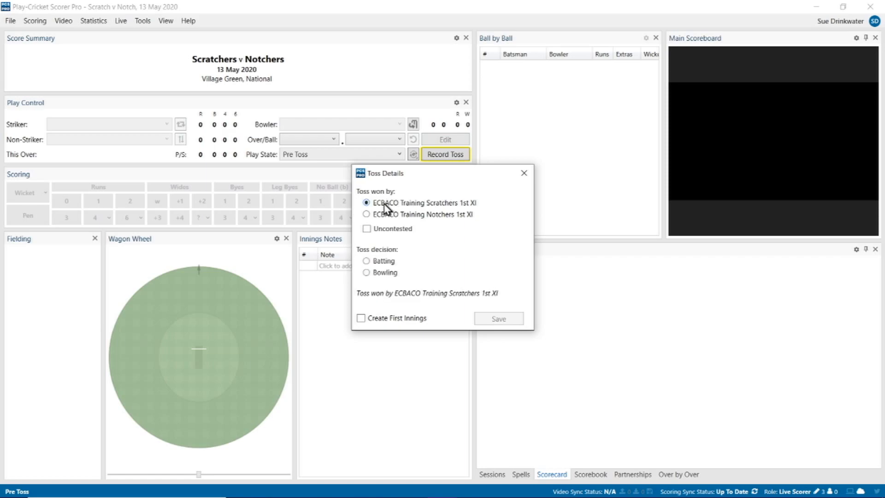
pyautogui.click(381, 264)
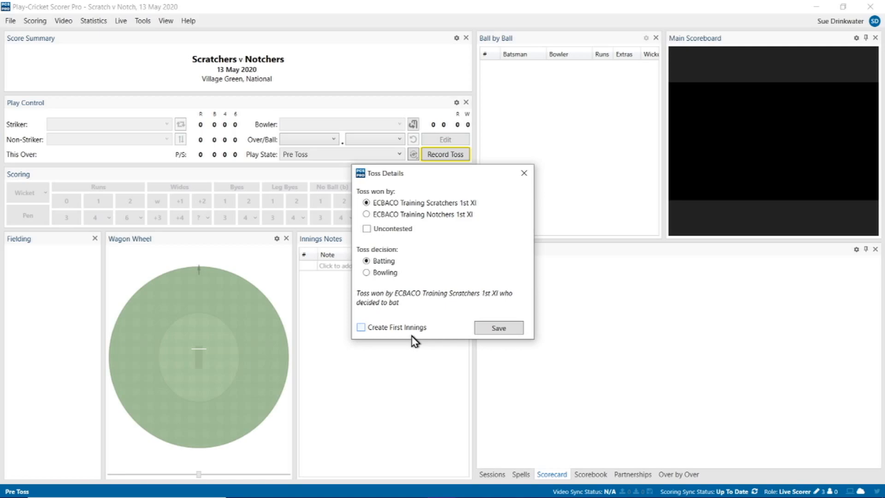
pyautogui.click(361, 328)
pyautogui.click(361, 328)
pyautogui.click(507, 333)
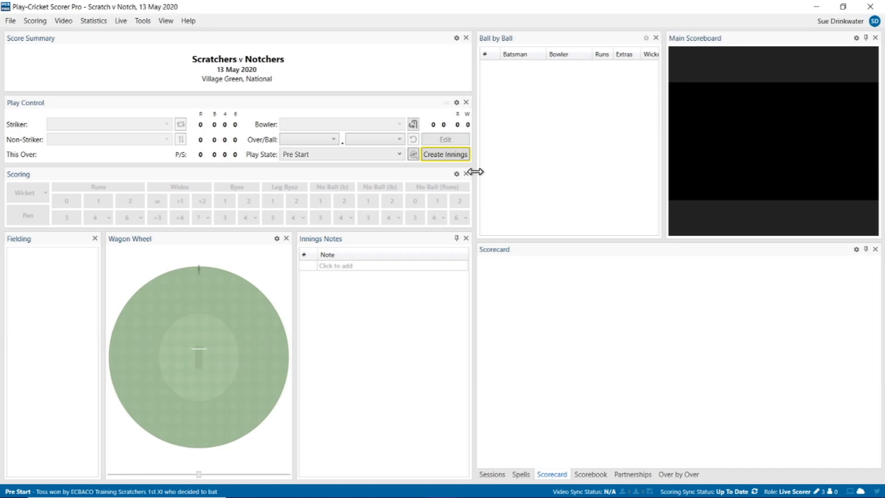
pyautogui.click(456, 157)
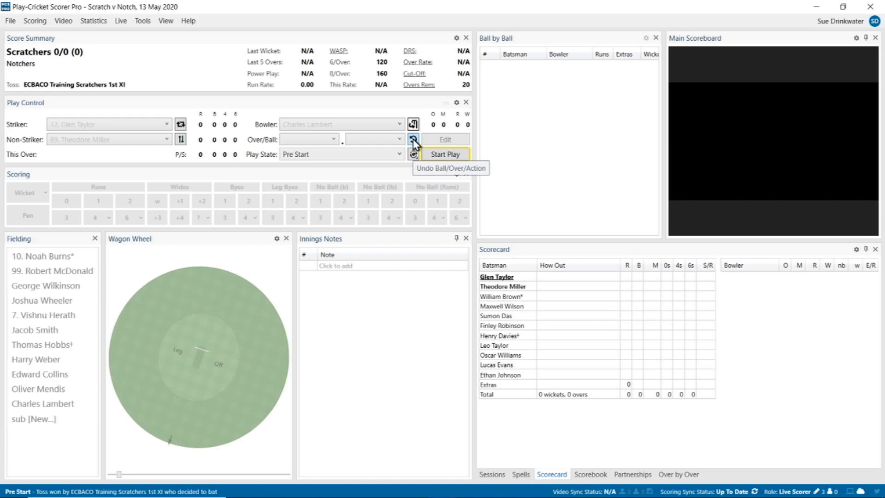
# Look over the available play states and check the recorded toss details, saving them as they are
pyautogui.click(399, 155)
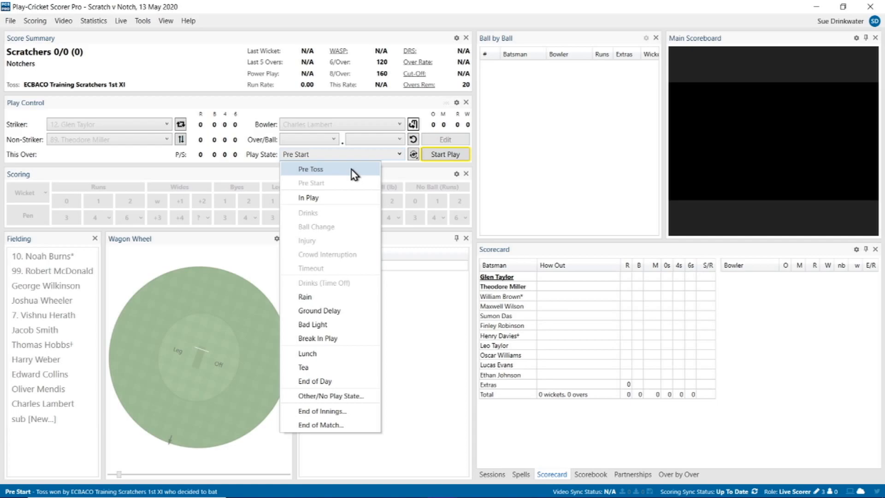
pyautogui.click(537, 156)
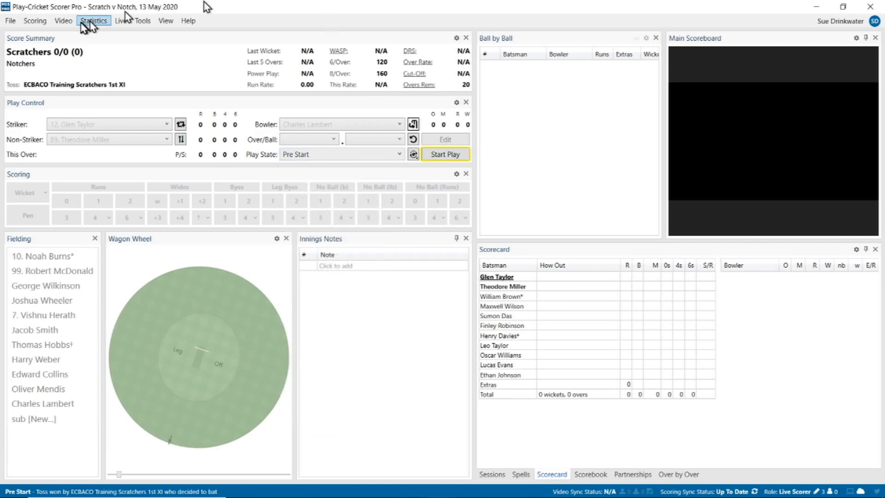
pyautogui.click(35, 21)
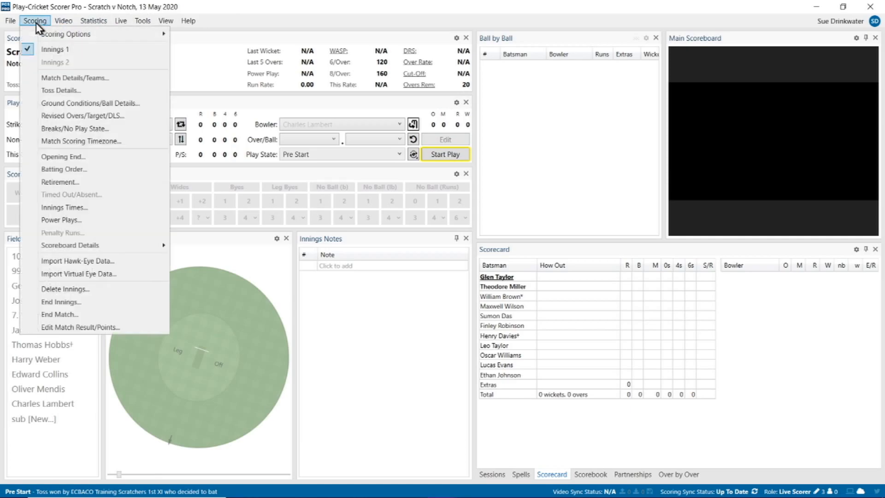
pyautogui.click(61, 92)
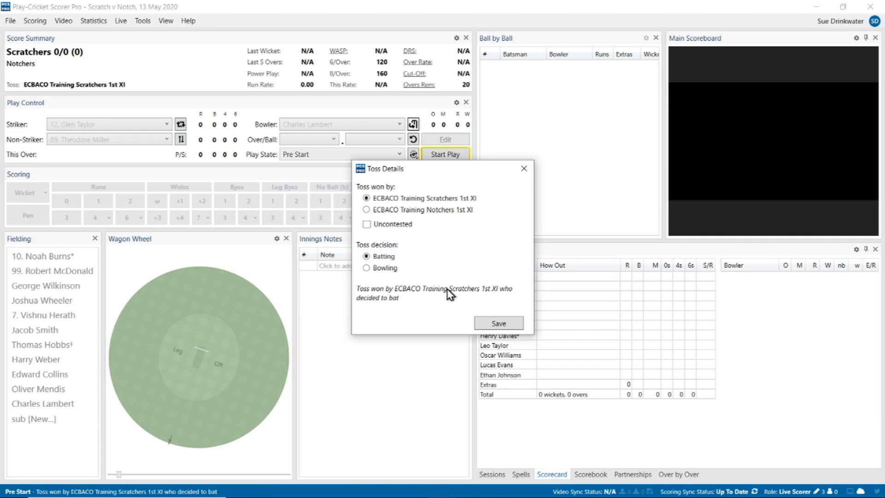
pyautogui.click(506, 325)
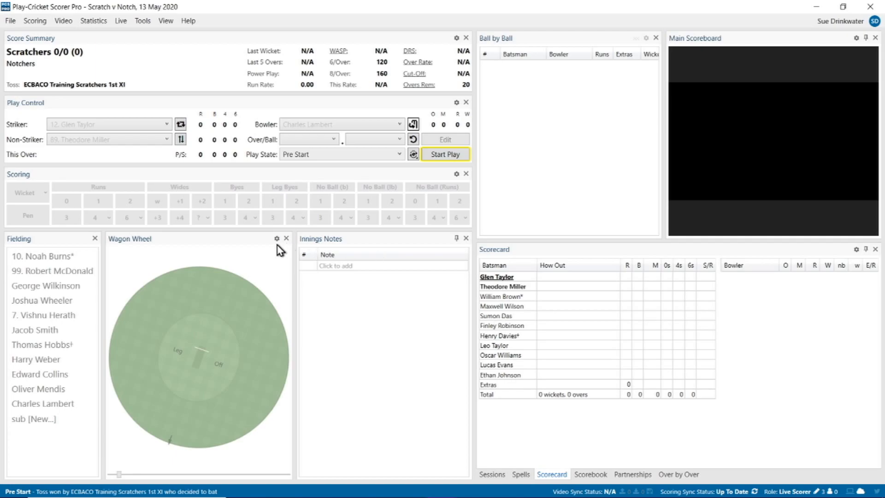
# Review the match scorecard with the toss details and both line-ups, and close it
pyautogui.click(95, 20)
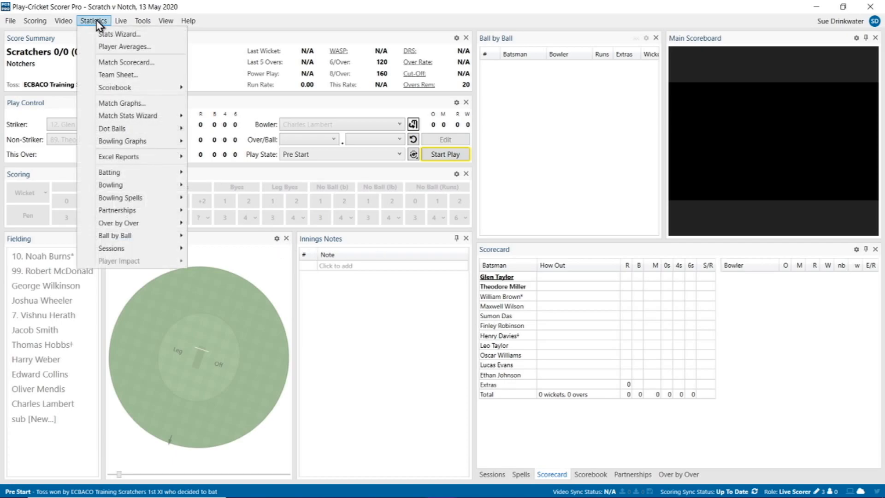
pyautogui.click(118, 61)
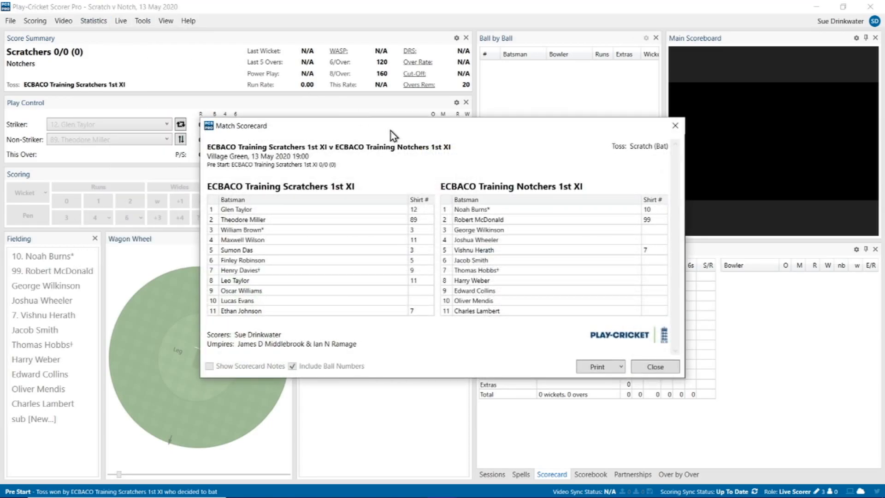
pyautogui.click(666, 370)
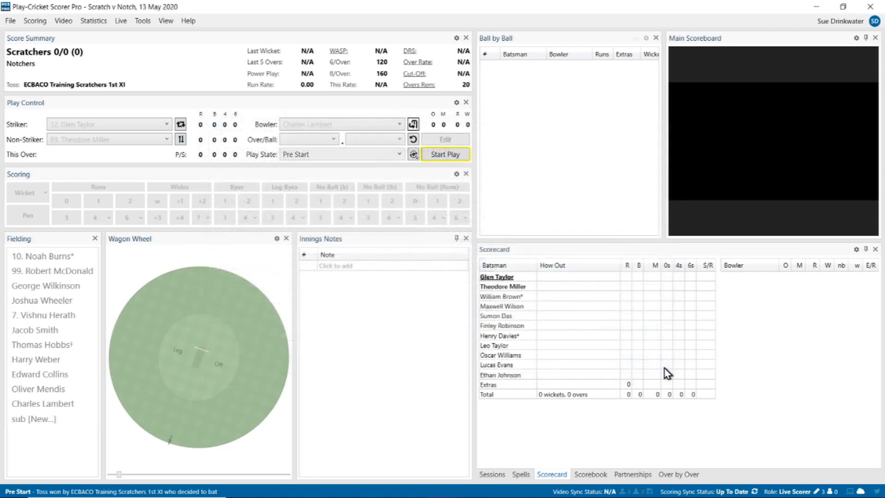
# Start play with the suggested opening batsmen and bowler, choosing the North end and first listed umpire, and score the first ball as 0 runs
pyautogui.click(444, 156)
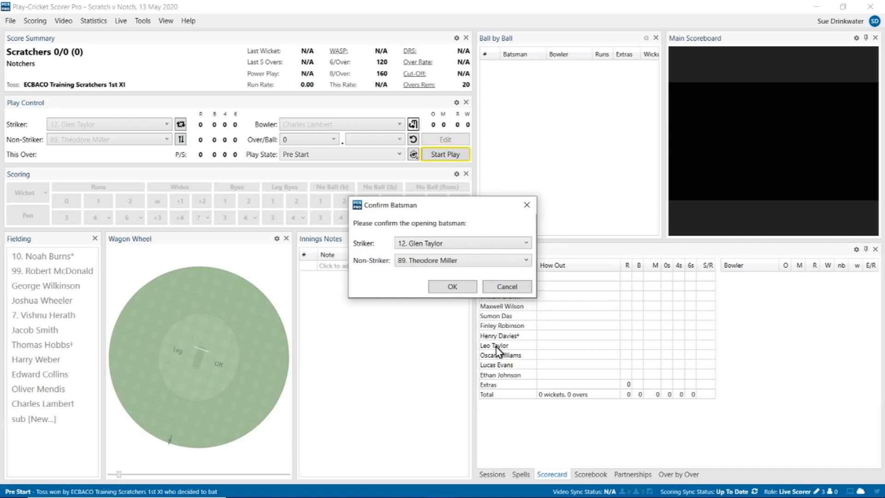
pyautogui.click(445, 285)
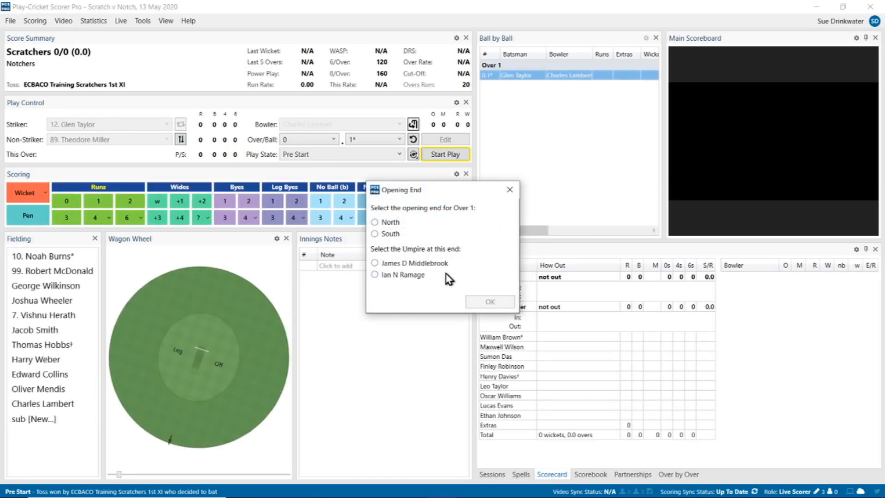
pyautogui.click(395, 223)
pyautogui.click(408, 265)
pyautogui.click(491, 299)
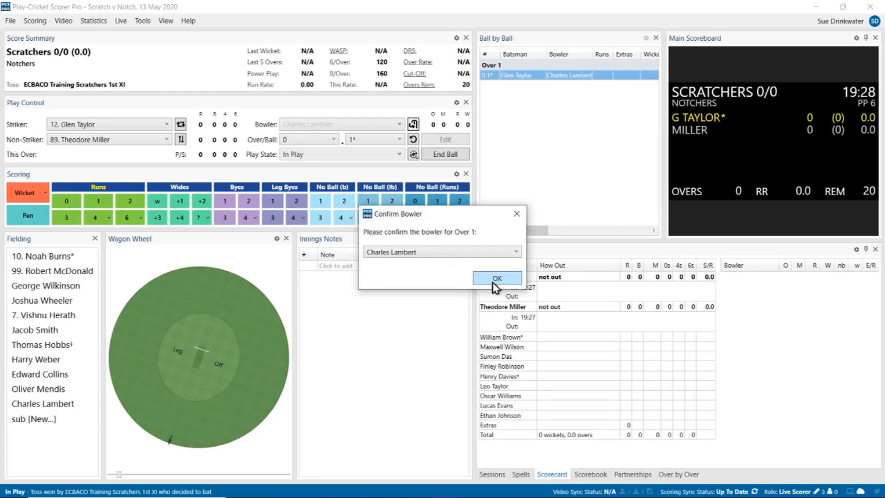
pyautogui.click(506, 280)
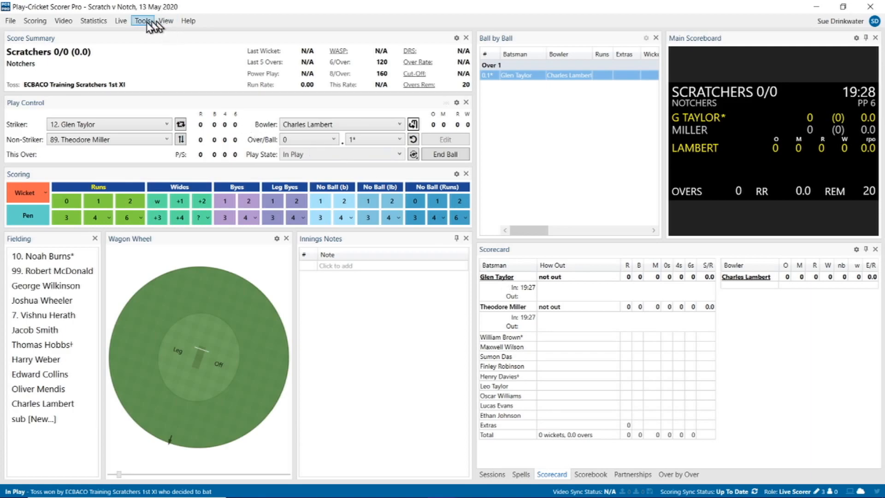
pyautogui.click(63, 201)
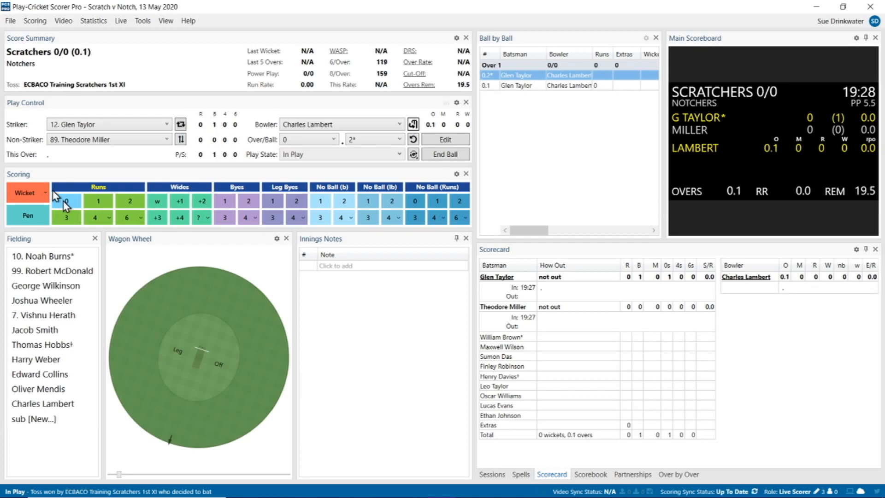
# Review the in-play match scorecard and the team sheet with players and shirt numbers, closing each one
pyautogui.click(97, 21)
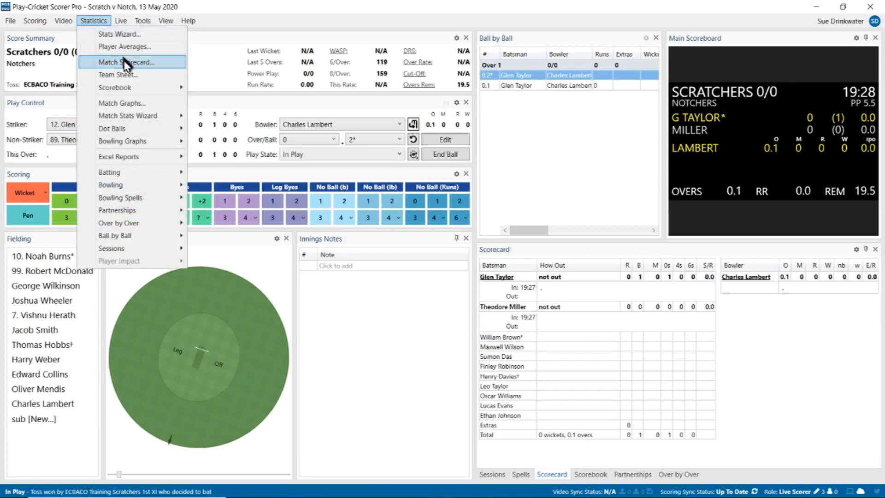
pyautogui.click(127, 63)
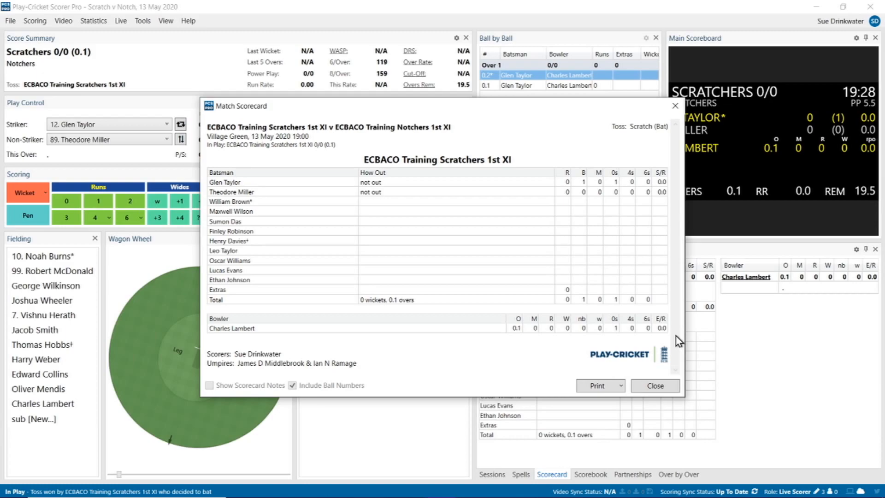
pyautogui.click(657, 387)
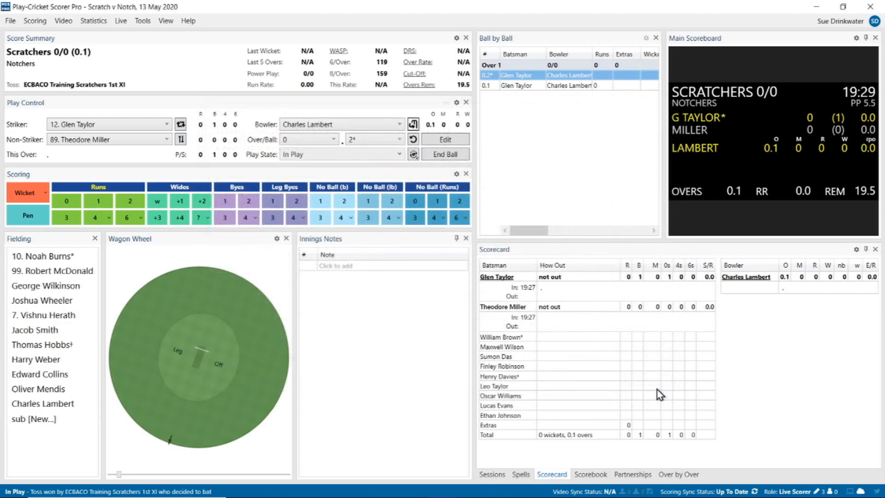
pyautogui.click(91, 22)
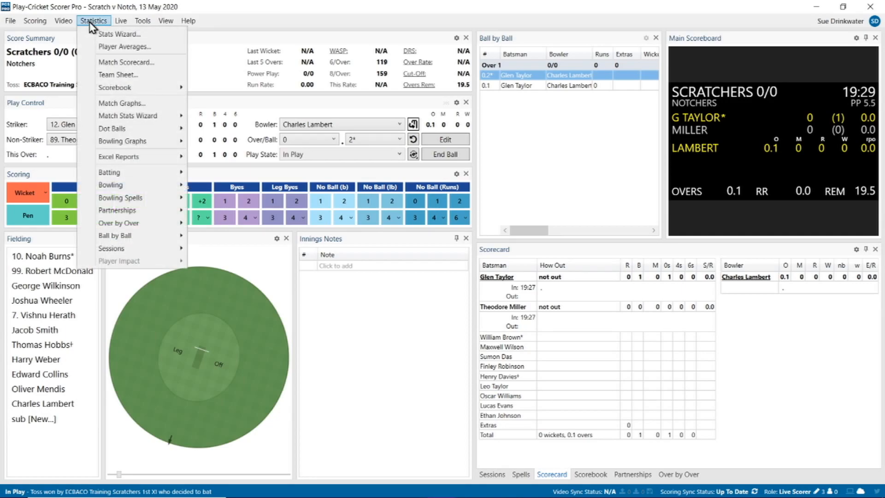
pyautogui.click(119, 75)
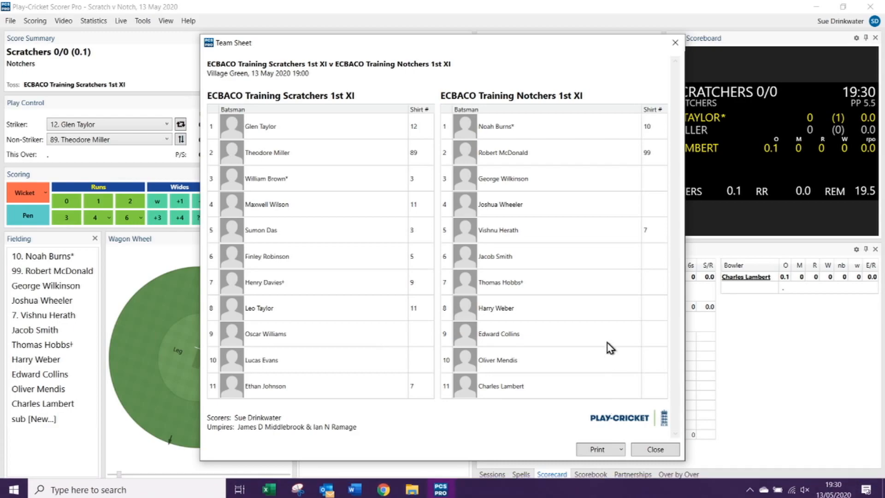
pyautogui.click(655, 450)
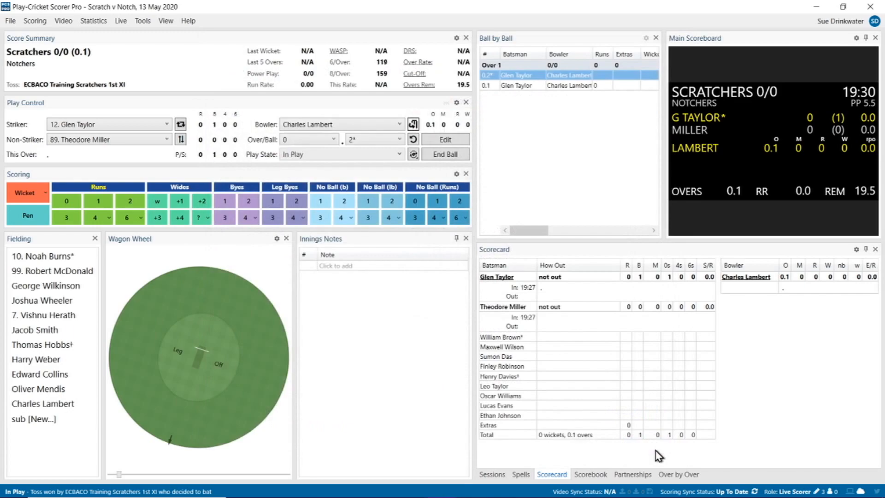
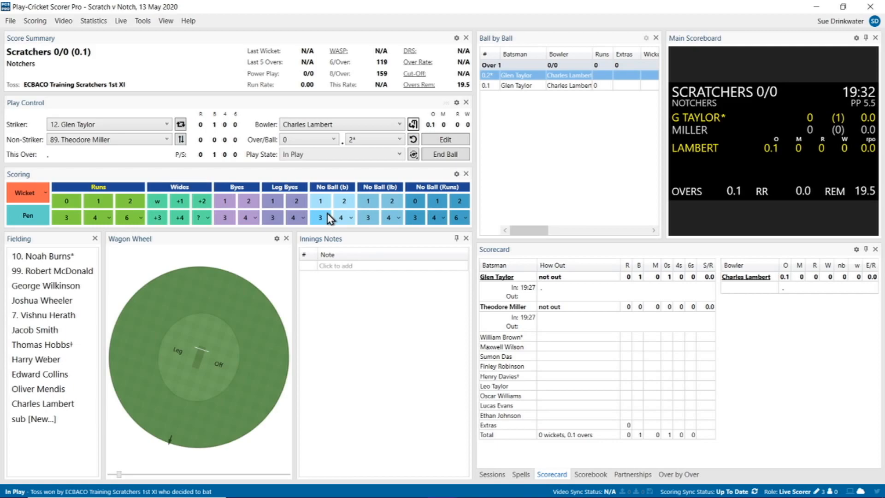
# Score the rest of Over 1 as four dot balls and a single off the last ball, and end the over
pyautogui.click(69, 205)
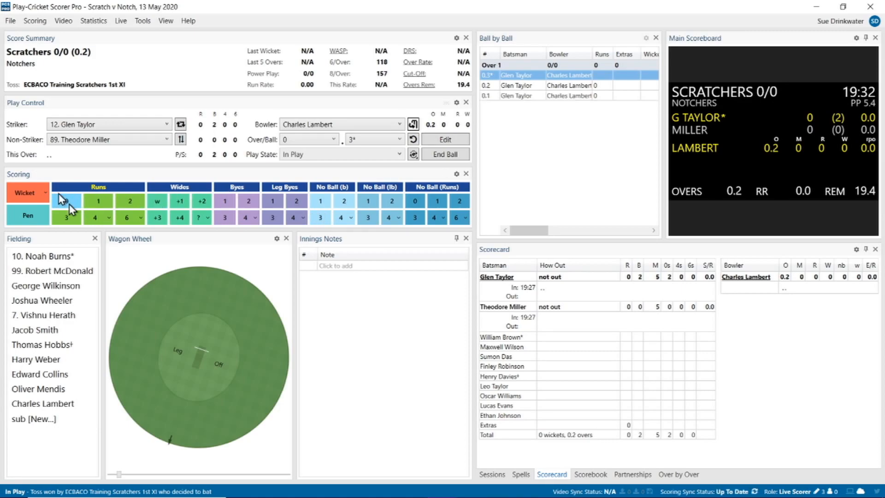
pyautogui.click(69, 204)
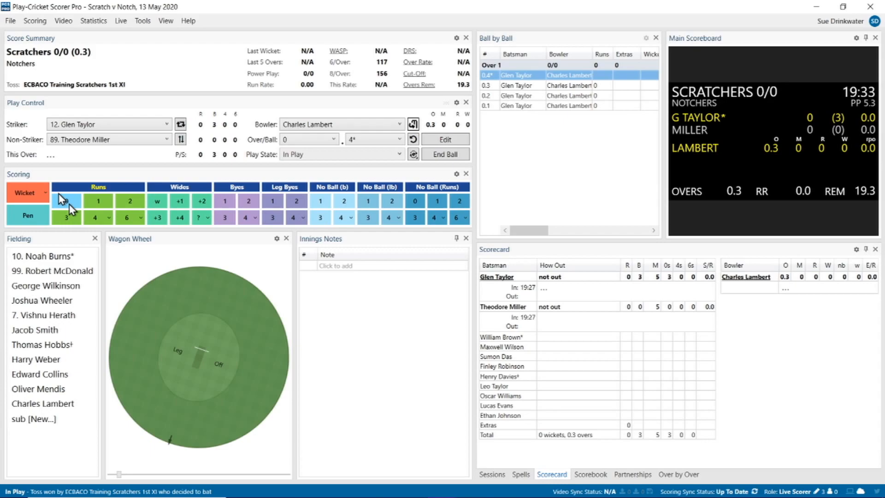
pyautogui.click(69, 204)
pyautogui.click(69, 204)
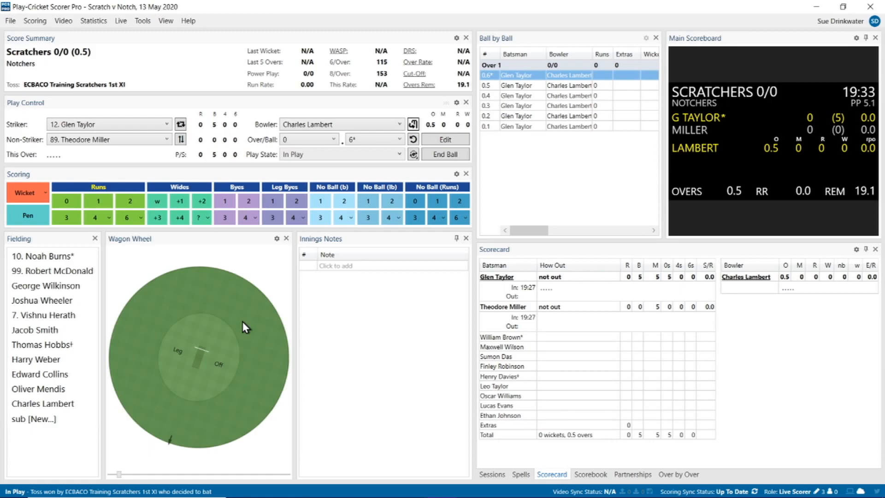
pyautogui.click(97, 204)
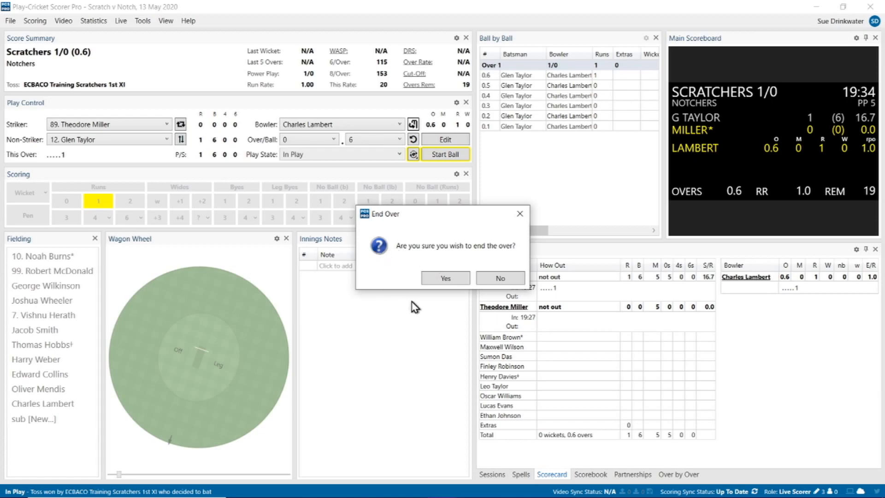
pyautogui.click(446, 278)
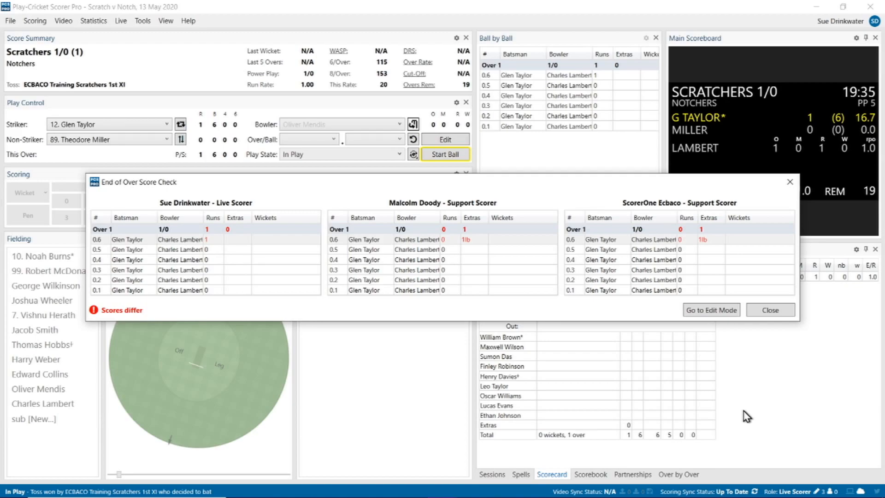
# Correct the last ball of Over 1 to 1 leg bye, recheck the scorers' entries and confirm the suggested bowler for Over 2
pyautogui.click(697, 310)
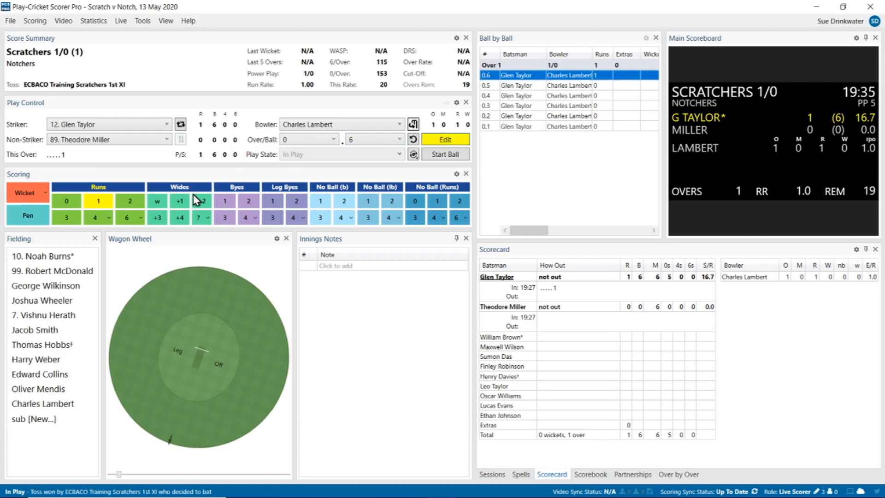
pyautogui.click(274, 203)
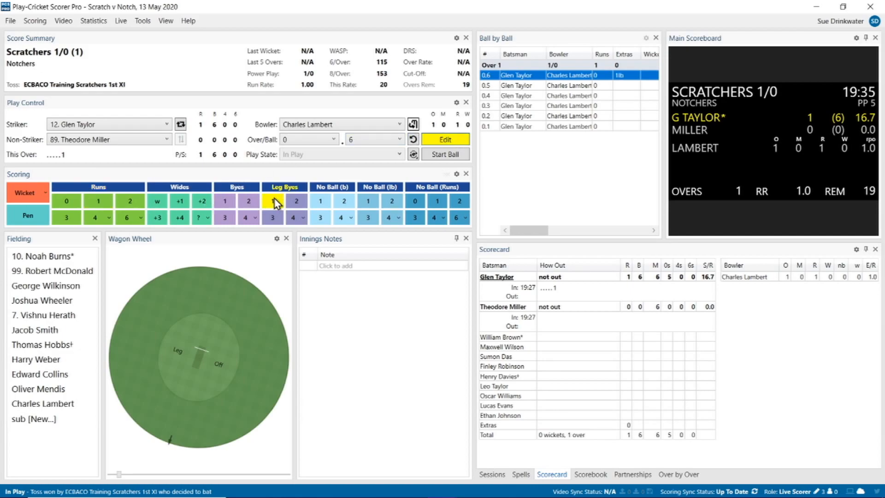
pyautogui.click(452, 141)
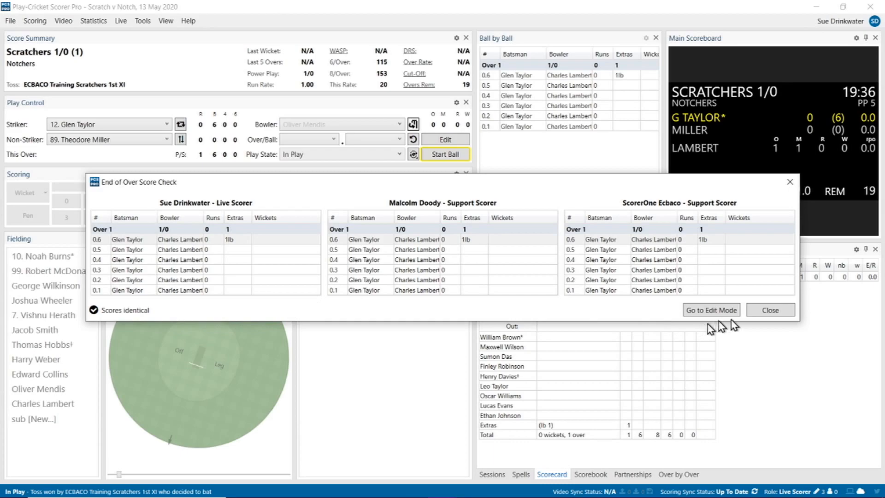
pyautogui.click(780, 311)
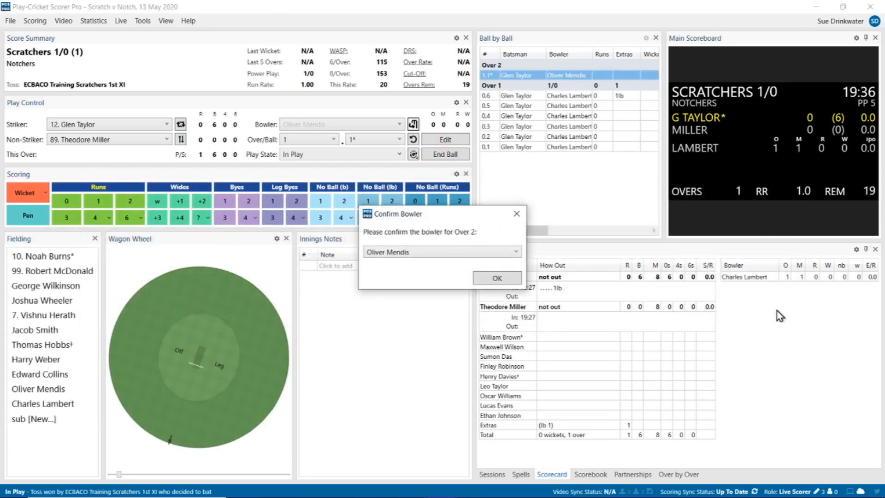
pyautogui.click(500, 279)
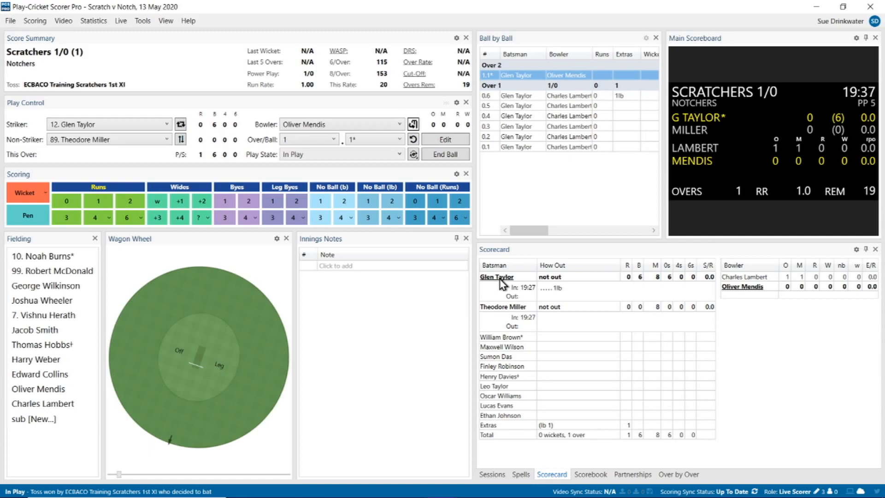
# Score Over 2 as five dot balls followed by 1 bye, and end the over
pyautogui.click(70, 201)
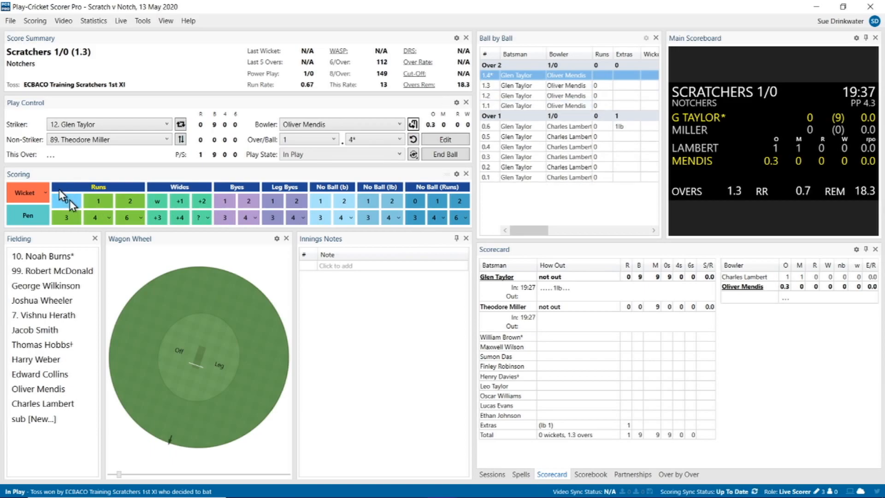
pyautogui.click(65, 199)
pyautogui.click(64, 199)
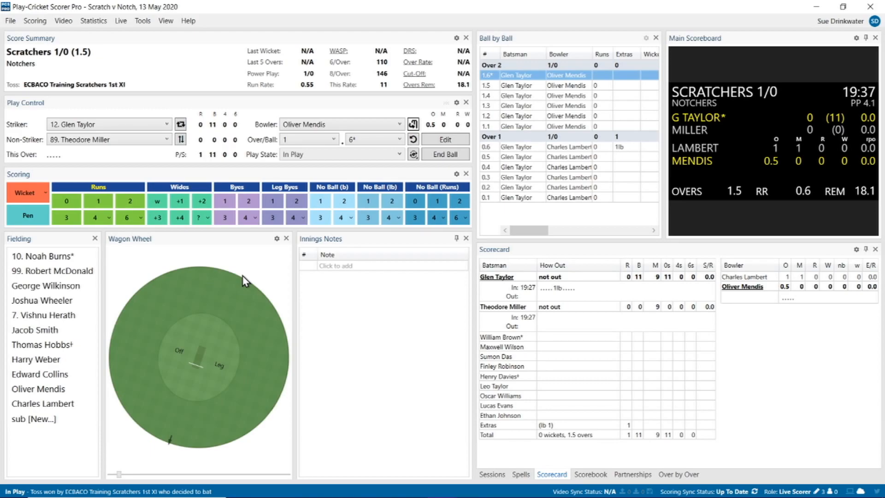
pyautogui.click(225, 201)
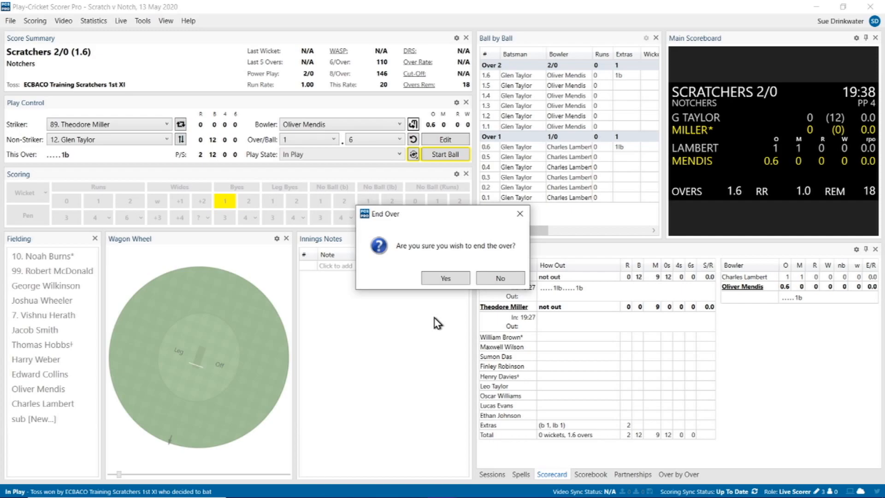
pyautogui.click(444, 278)
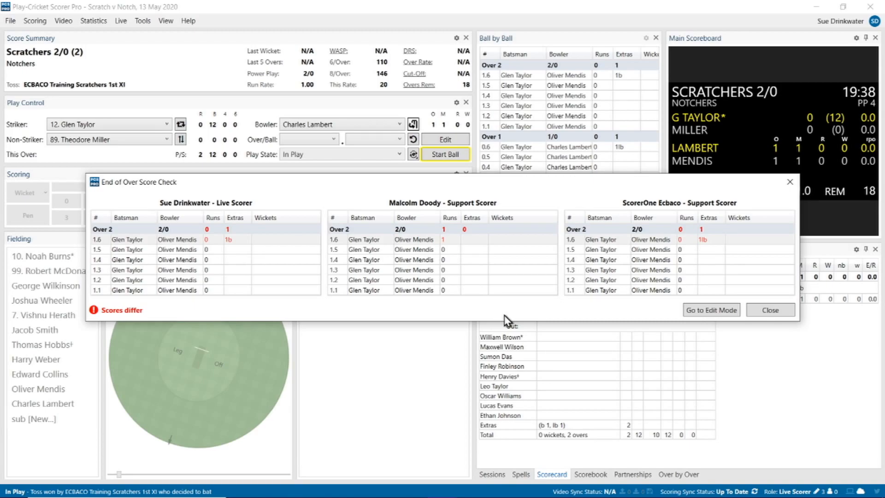
# Correct the last ball of Over 2 to 1 leg bye, recheck the scorers' entries and confirm the suggested bowler for Over 3
pyautogui.click(704, 311)
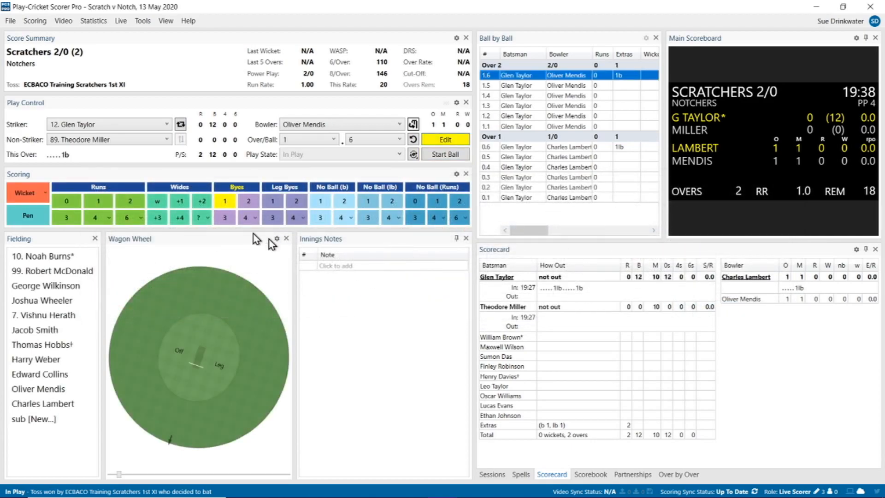
pyautogui.click(272, 201)
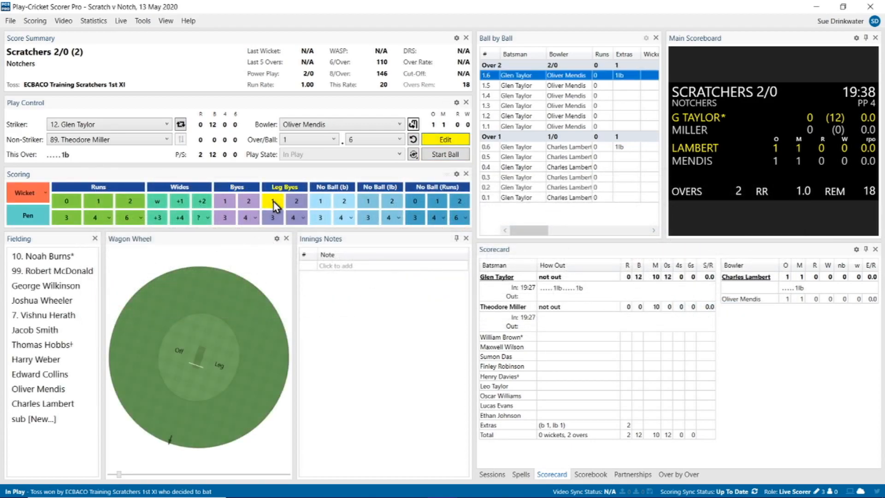
pyautogui.click(445, 140)
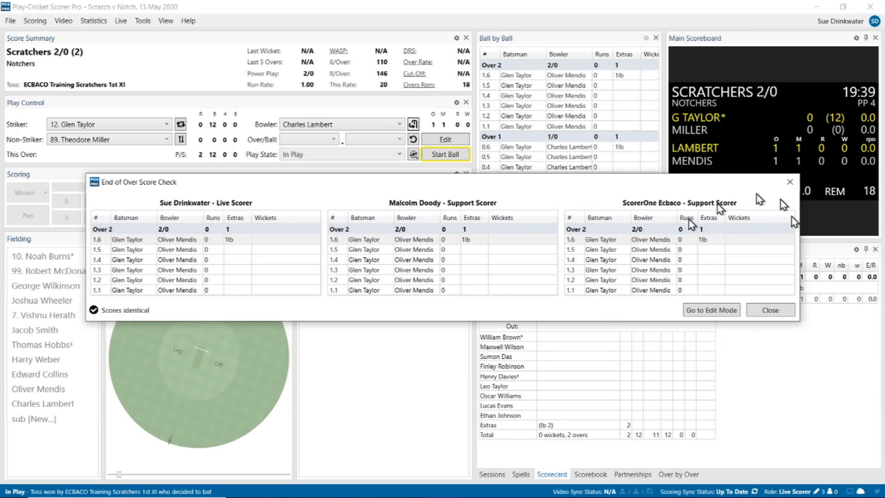
pyautogui.click(771, 310)
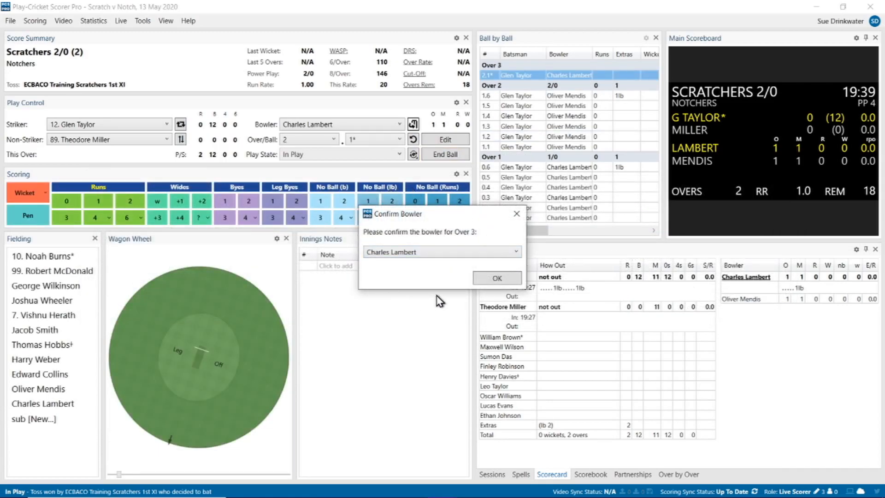
pyautogui.click(493, 280)
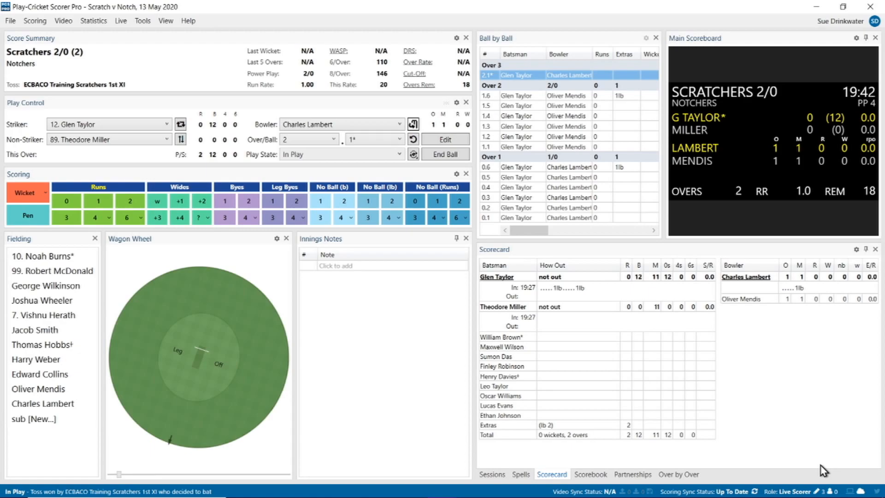
# Review the Scoring options in the configuration, then look through the shirt-numbered bowler choices without changing the bowler
pyautogui.moveTo(824, 493)
pyautogui.moveTo(824, 494)
pyautogui.click(143, 22)
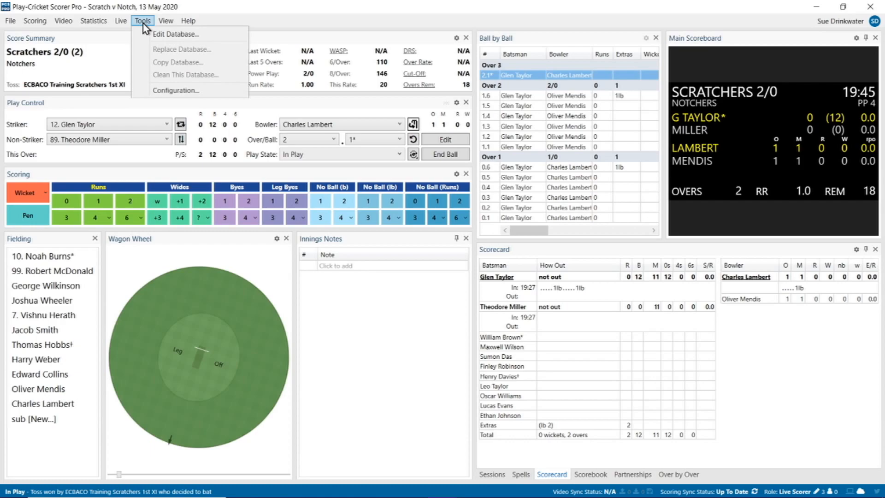
pyautogui.click(176, 90)
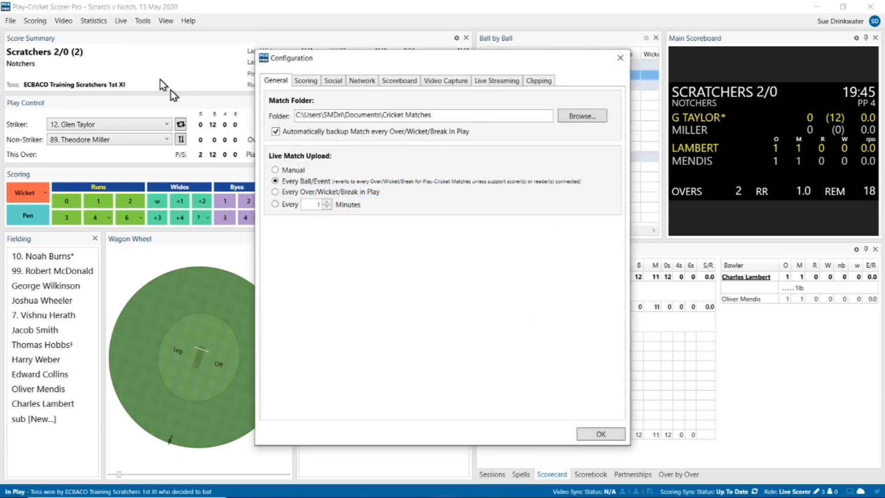
pyautogui.click(311, 84)
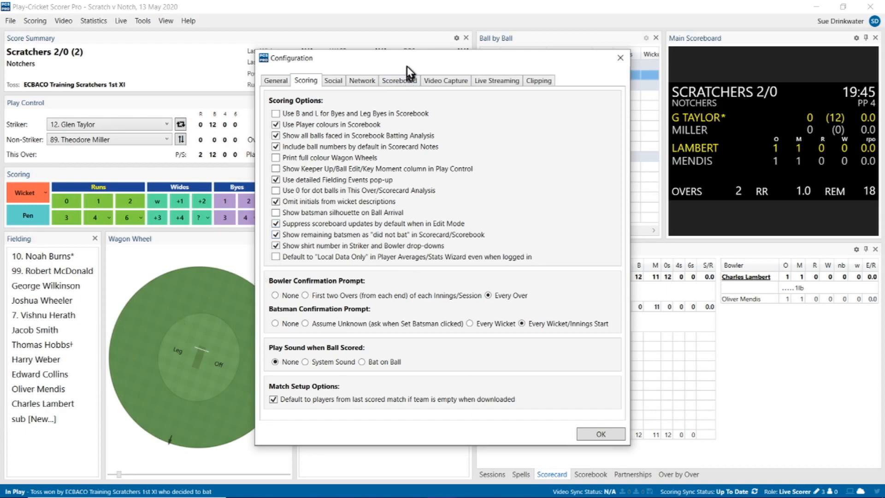
pyautogui.moveTo(407, 66); pyautogui.dragTo(581, 55)
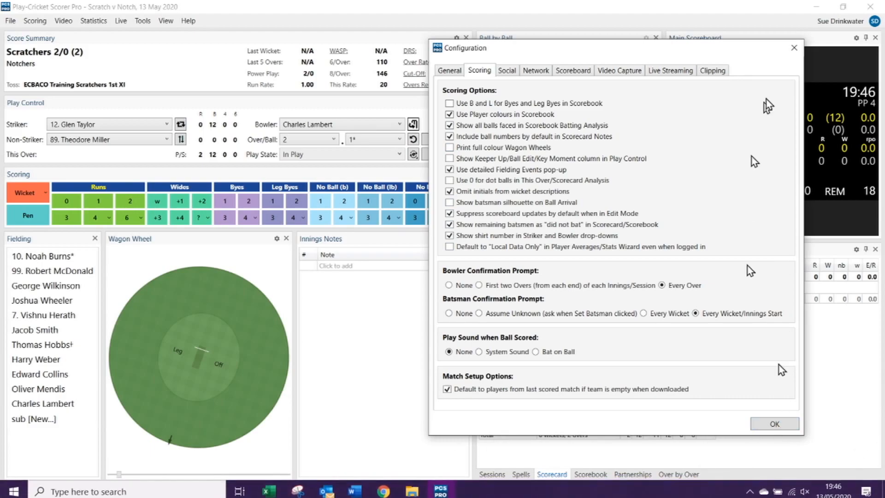
pyautogui.click(791, 49)
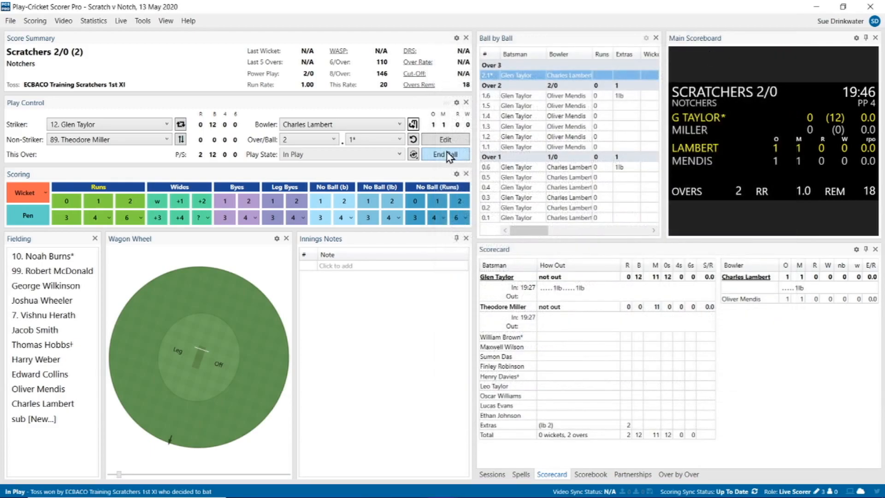
pyautogui.click(399, 125)
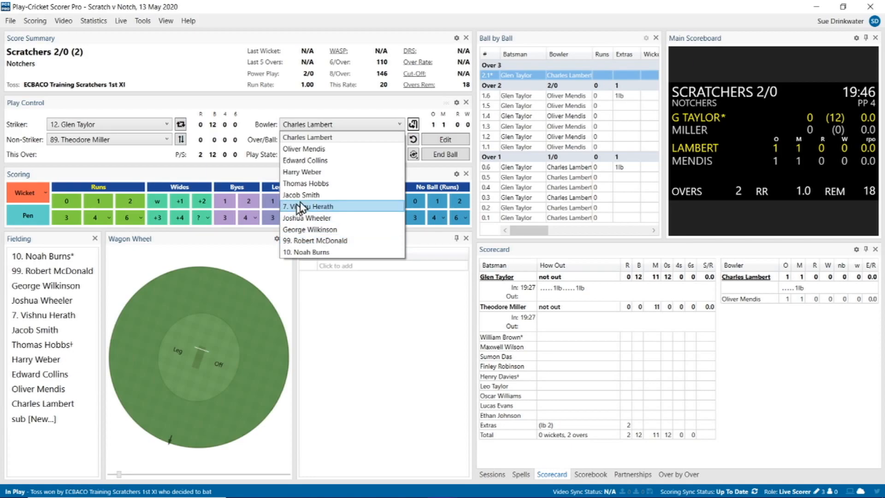
pyautogui.click(395, 125)
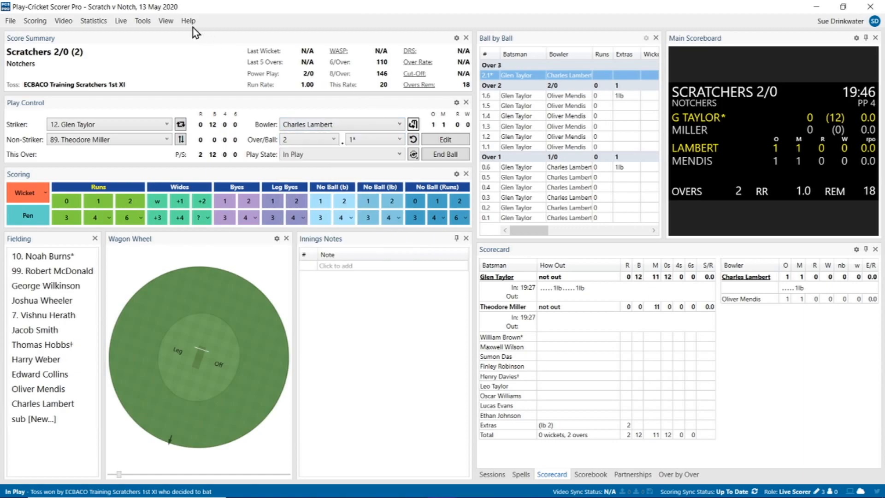
# Examine the configuration's live match upload, scoring and collaborative scoring network settings, including the end of over score check
pyautogui.click(144, 21)
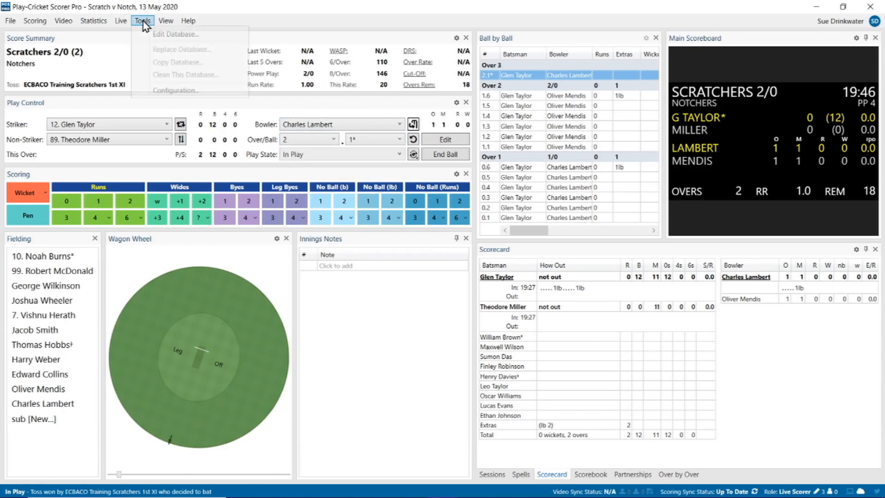
pyautogui.click(157, 91)
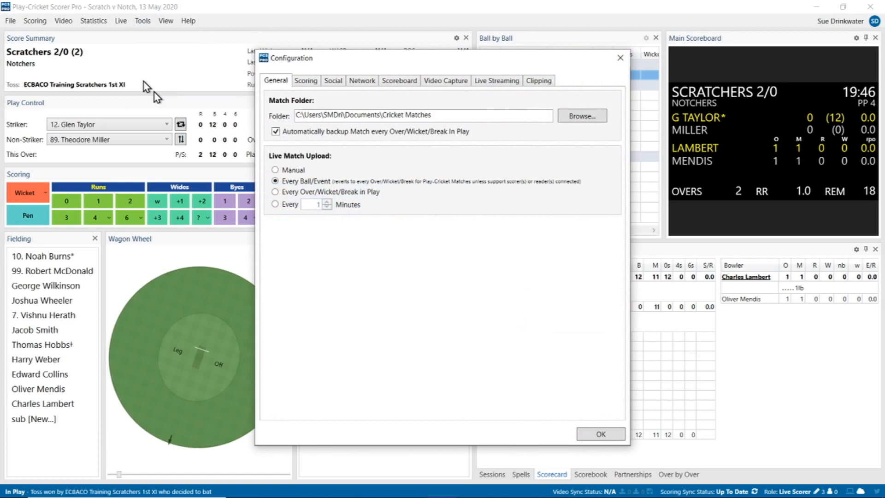
pyautogui.click(305, 81)
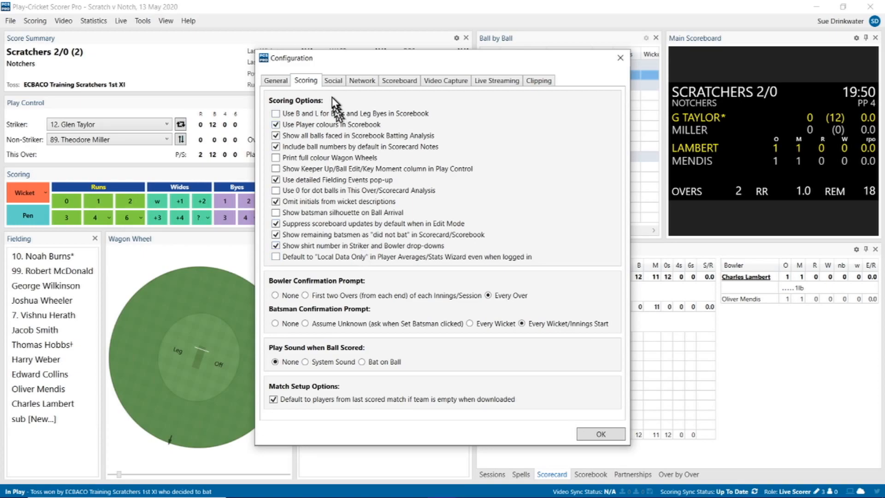
pyautogui.click(361, 85)
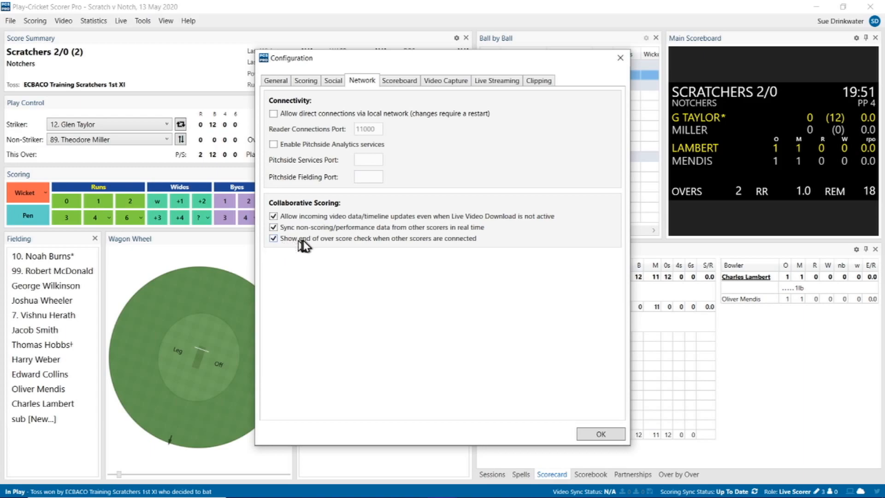
pyautogui.click(599, 435)
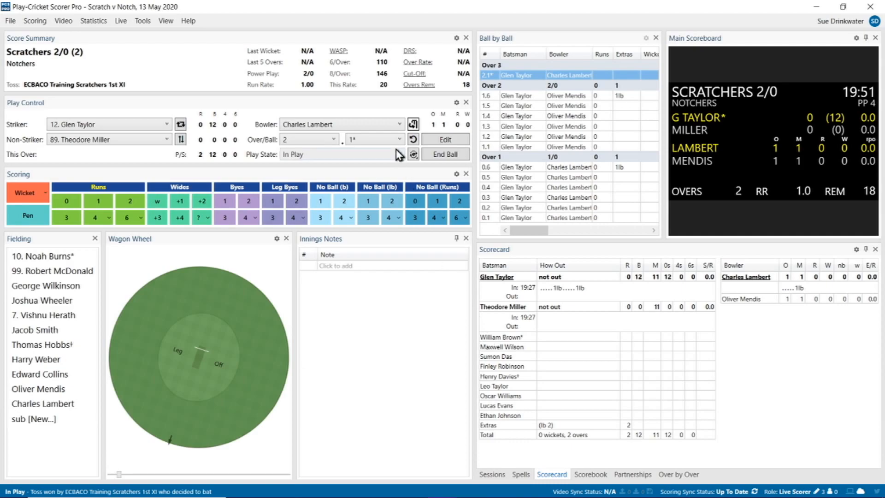
# Record a Rain stoppage after Over 2 and restart play for Over 3
pyautogui.click(351, 156)
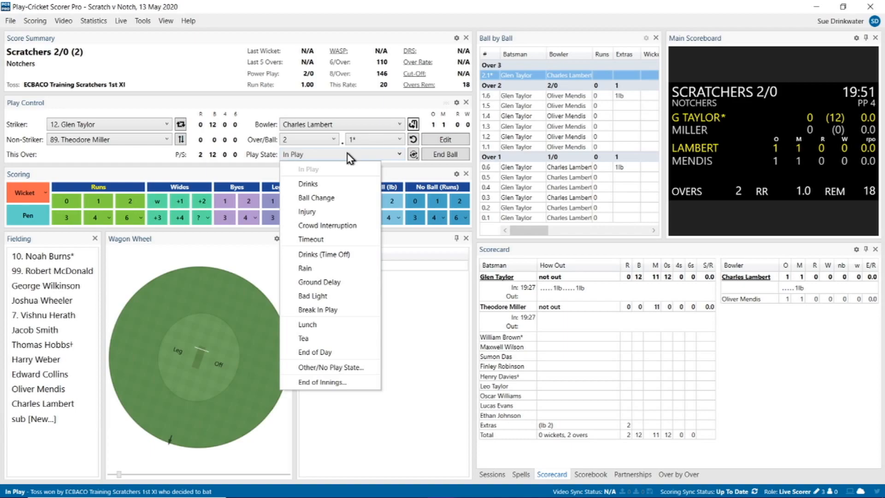
pyautogui.click(315, 270)
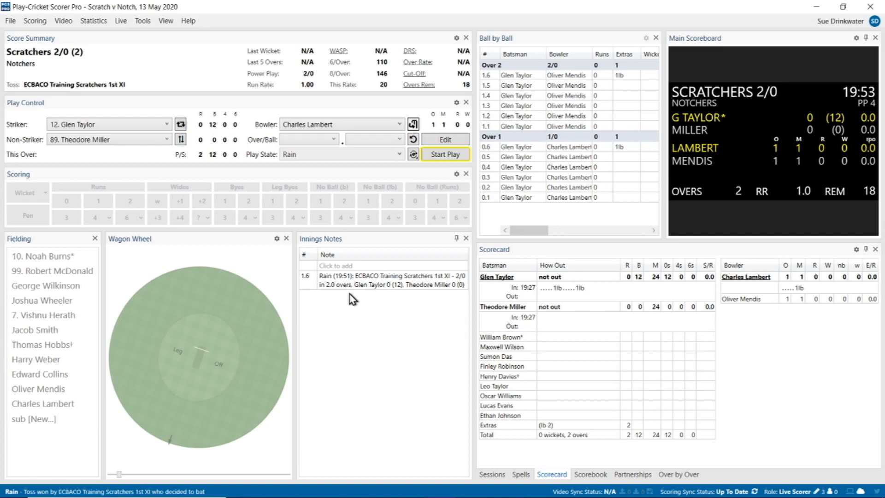
pyautogui.click(413, 155)
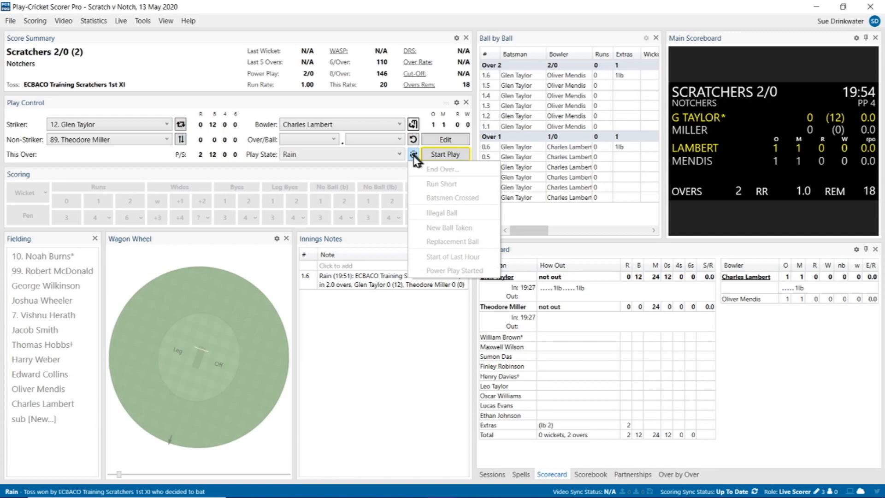
pyautogui.click(414, 155)
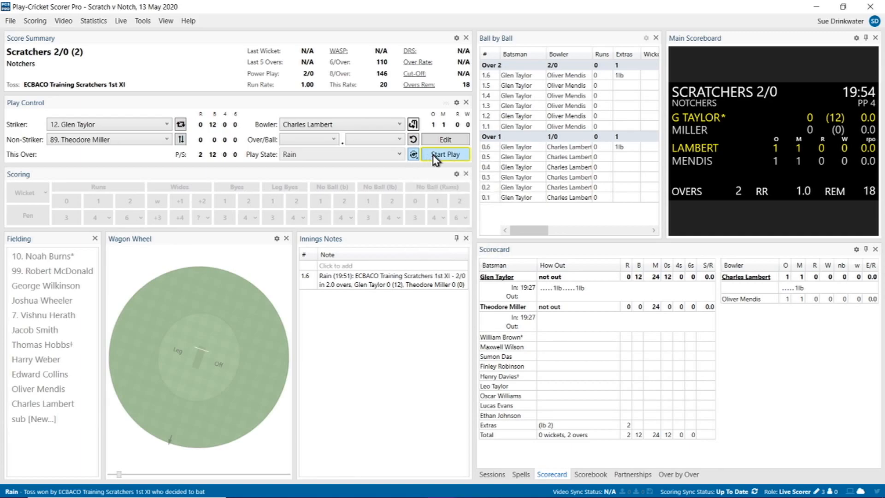
pyautogui.click(434, 156)
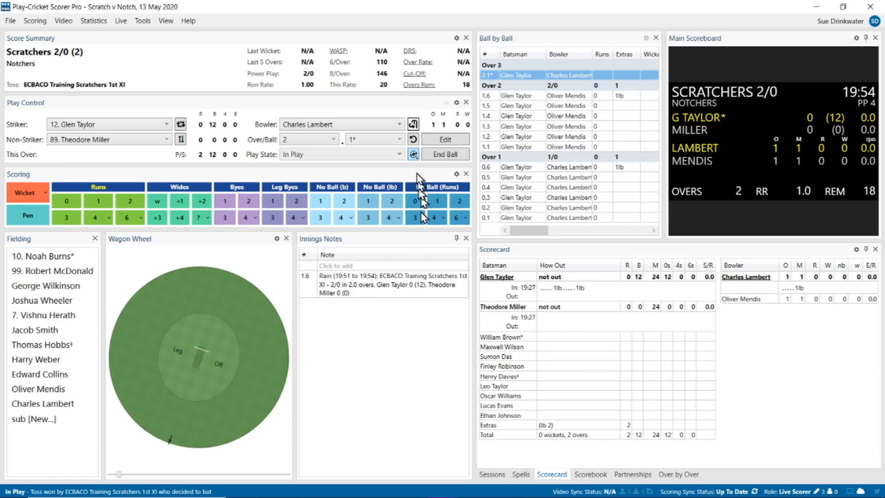
# Mark the Start of Last Hour on the first ball of Over 3 and complete it as a dot ball
pyautogui.click(414, 156)
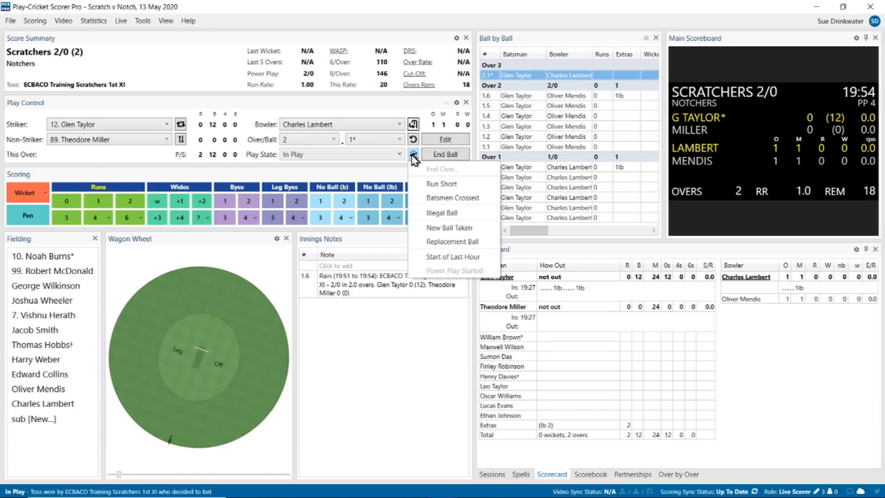
pyautogui.click(467, 260)
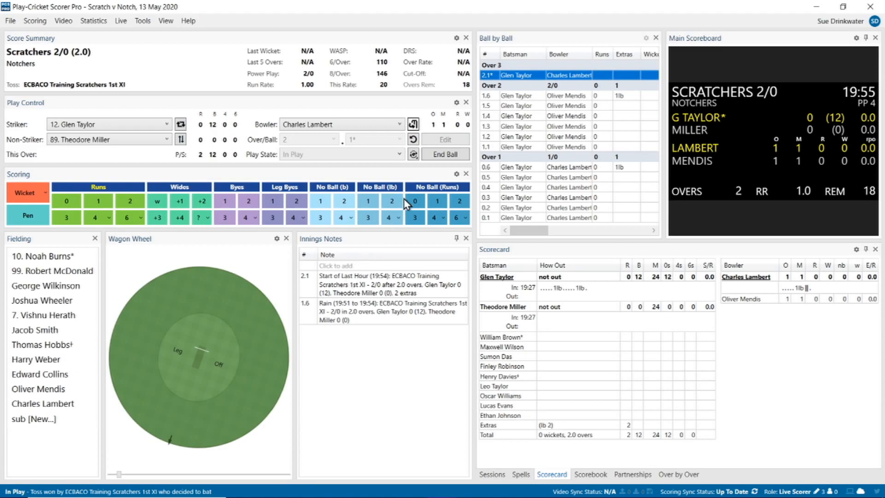
pyautogui.click(443, 154)
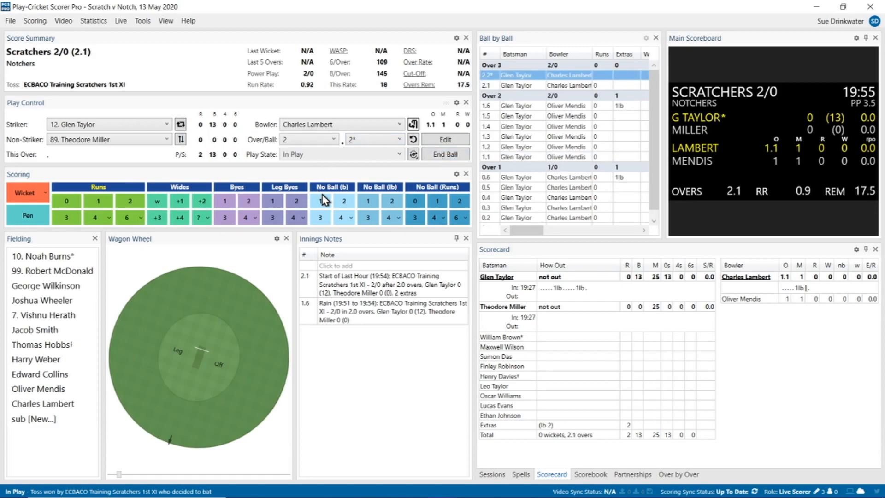
# Check the available play states, then record a Replacement Ball on the second ball of Over 3
pyautogui.click(400, 155)
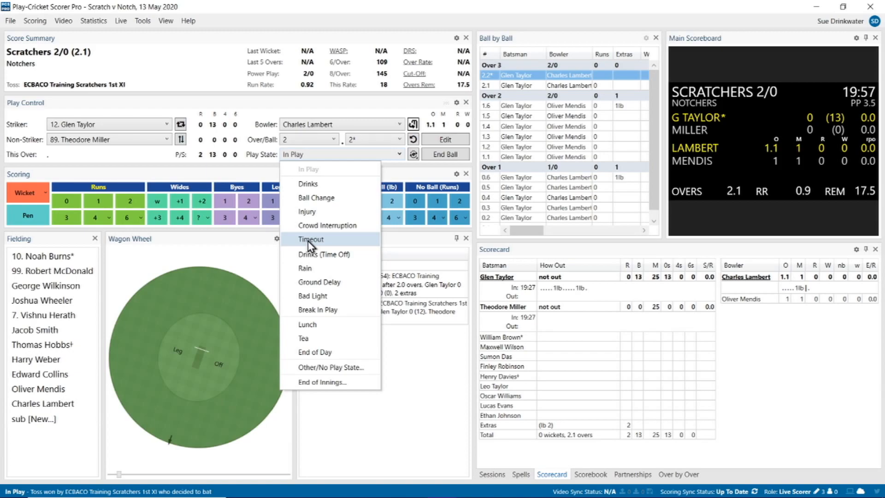
pyautogui.click(406, 362)
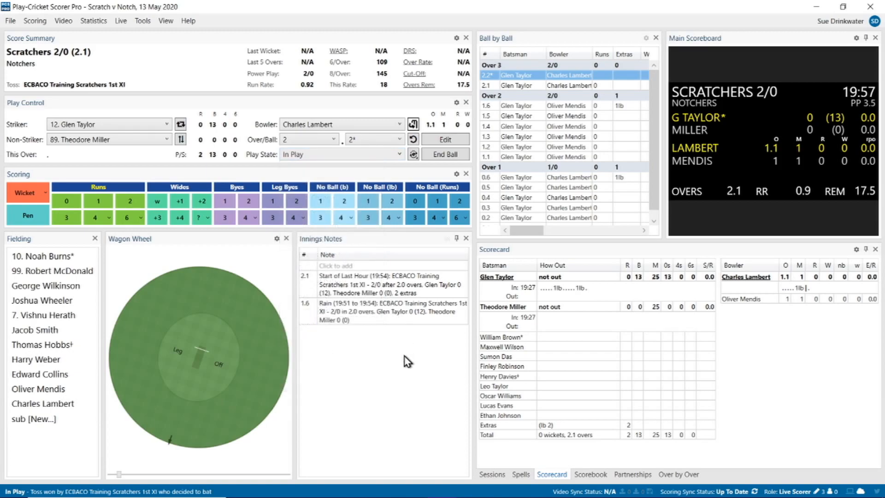
pyautogui.click(413, 155)
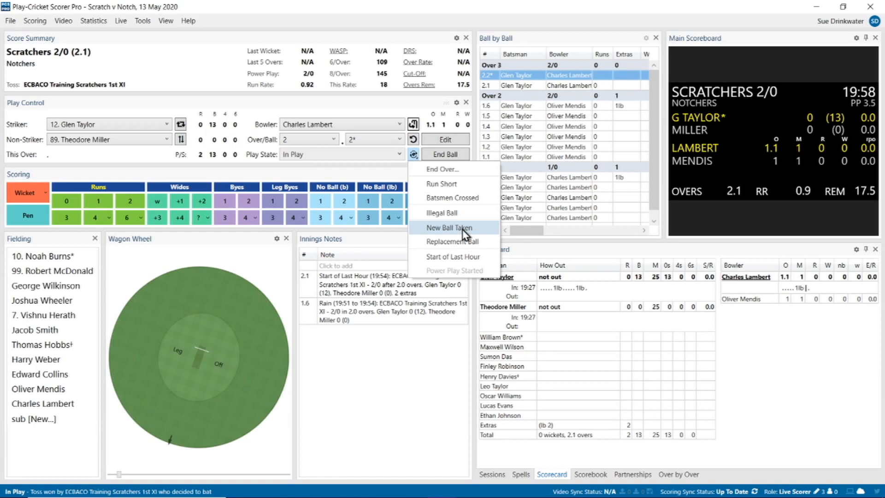
pyautogui.click(459, 242)
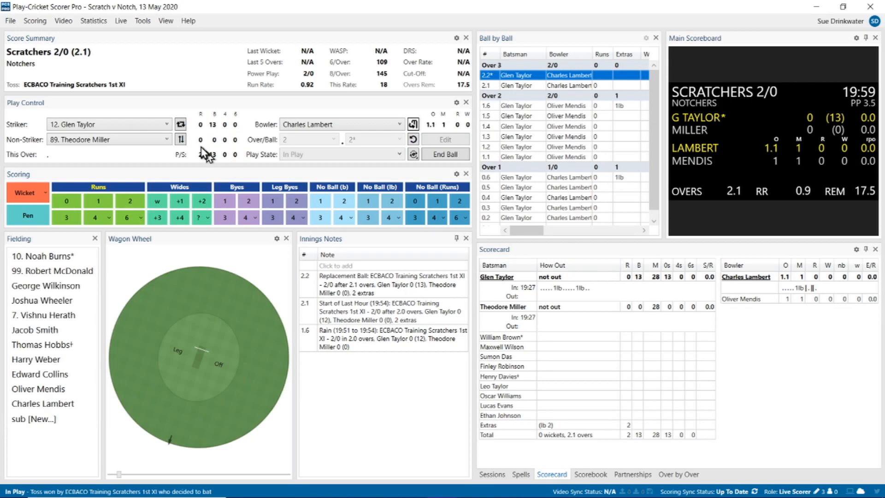
# Review the match's toss details and save them with the existing winner and decision
pyautogui.click(35, 21)
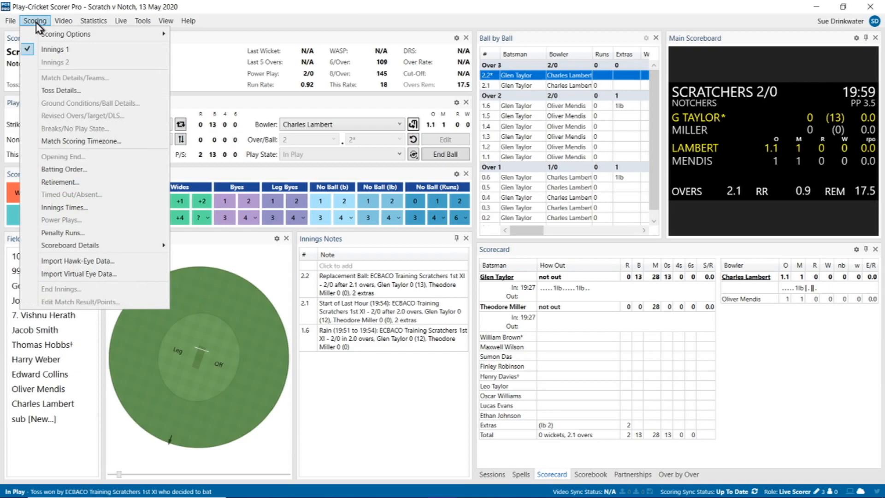
pyautogui.click(54, 91)
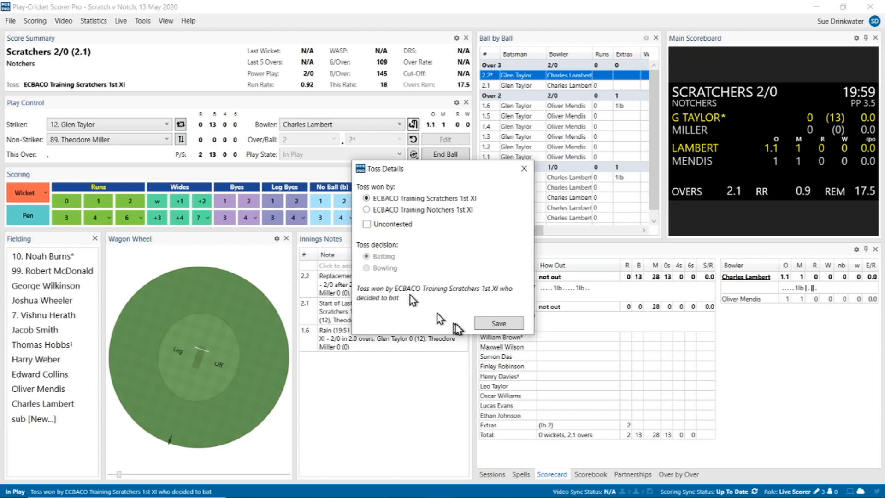
pyautogui.click(499, 324)
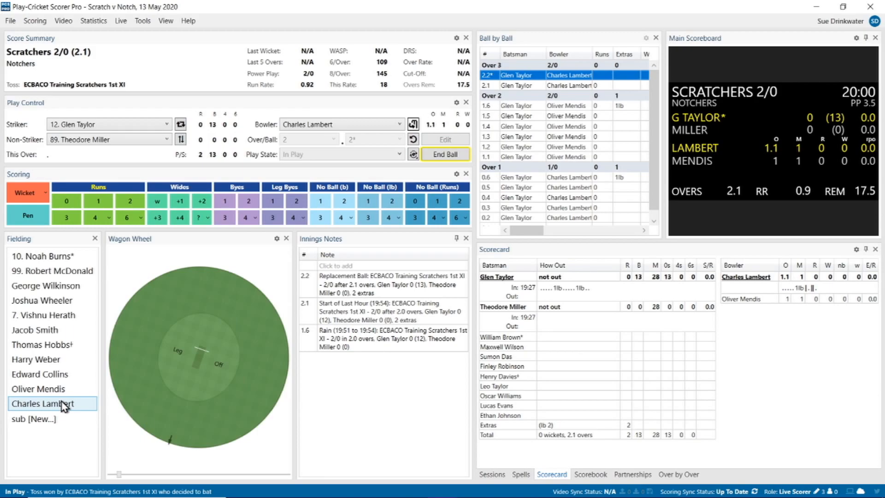
# Examine the entry form for a new substitute fielder and leave it without adding anyone
pyautogui.doubleClick(21, 420)
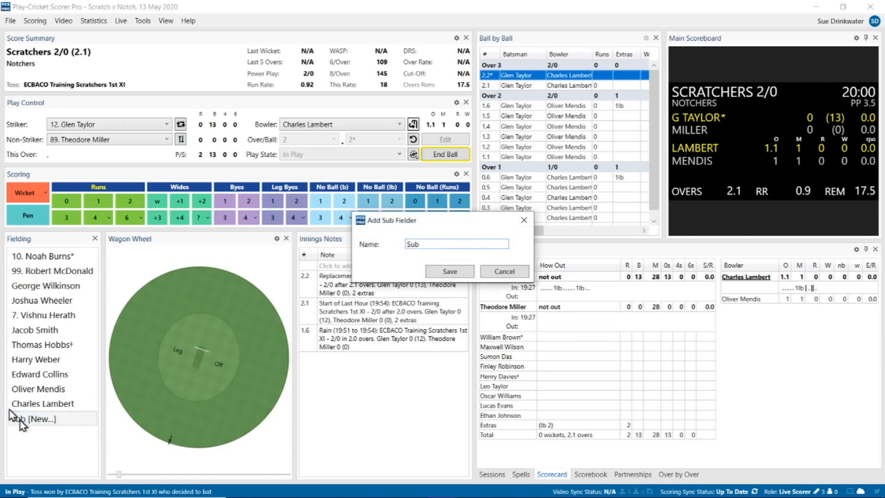
pyautogui.click(408, 244)
pyautogui.click(517, 272)
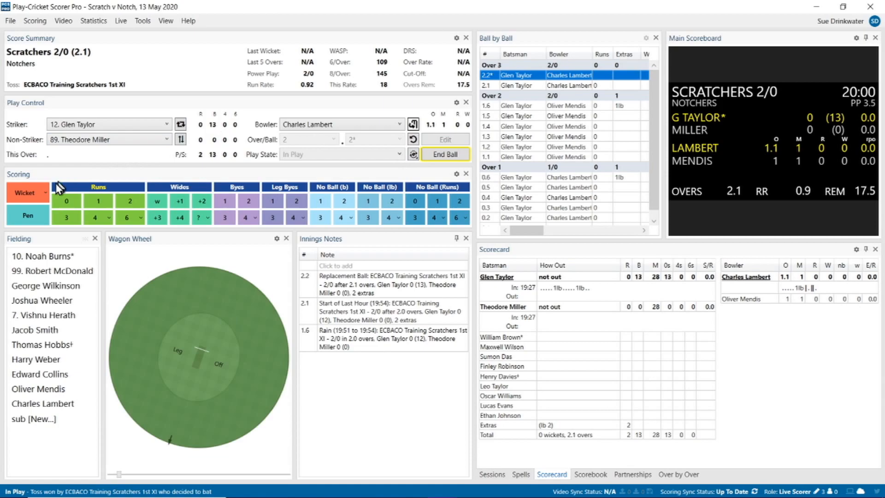
# Record the striker as caught by an unknown fielder at Deep Backward Square Leg and accept the proposed incoming batsman
pyautogui.click(19, 195)
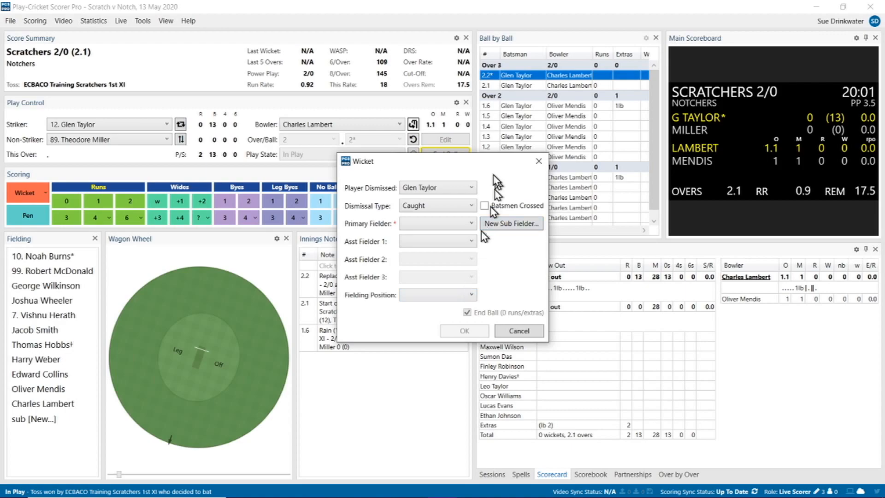
pyautogui.click(470, 295)
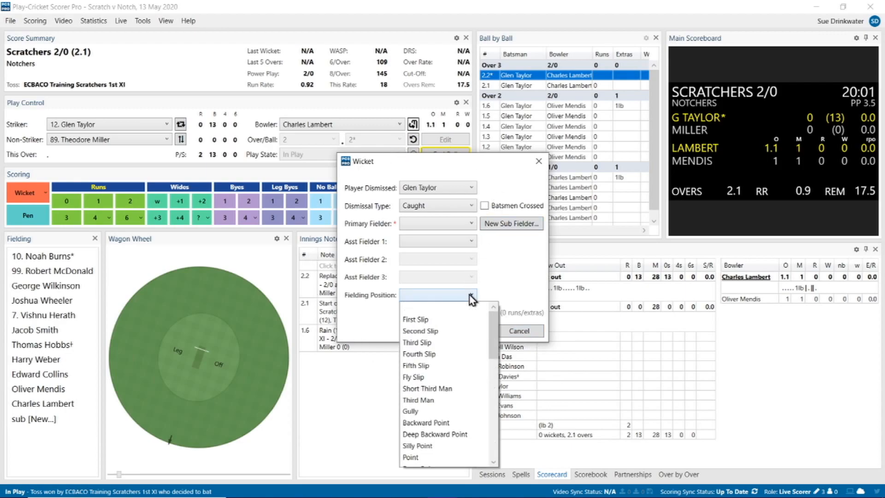
pyautogui.moveTo(496, 336); pyautogui.dragTo(498, 442)
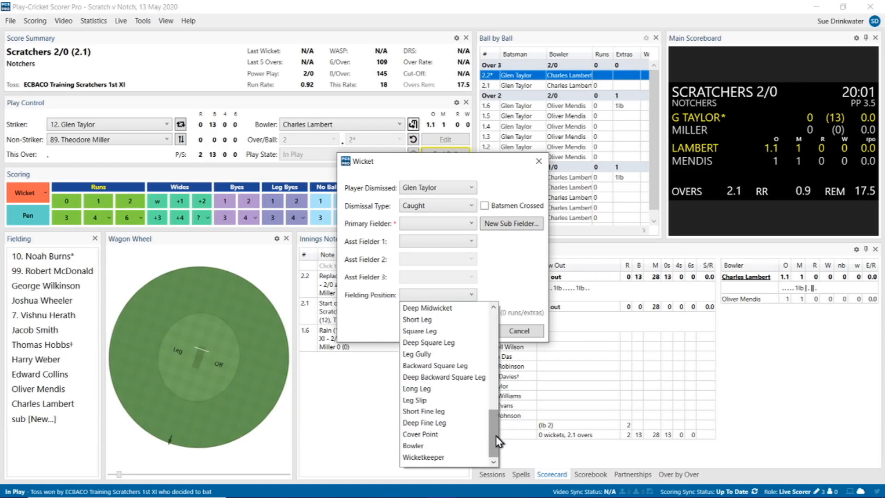
pyautogui.click(461, 377)
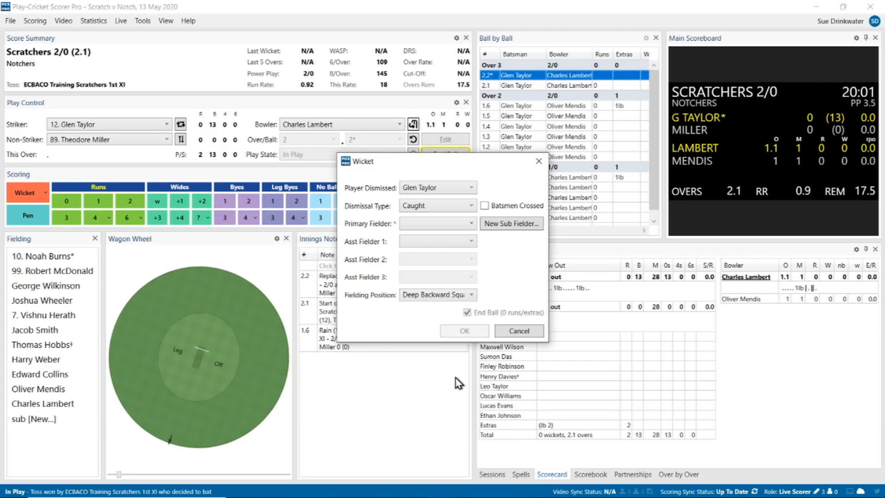
pyautogui.click(459, 226)
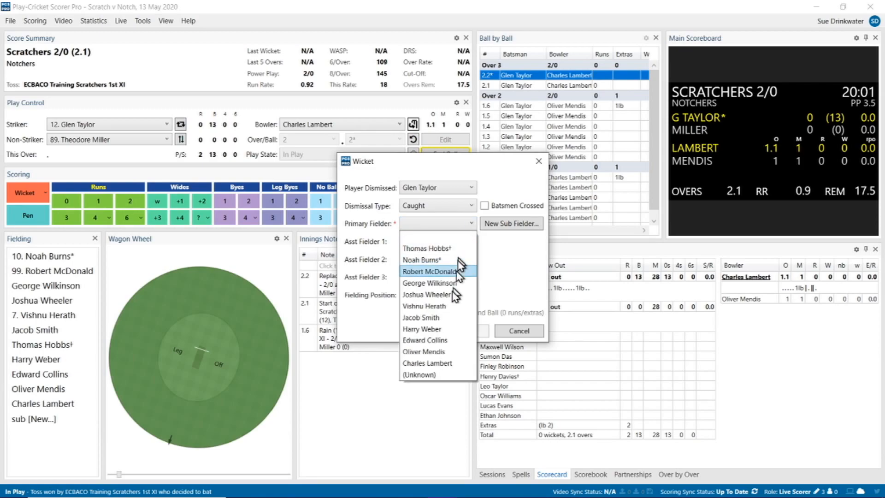
pyautogui.click(439, 375)
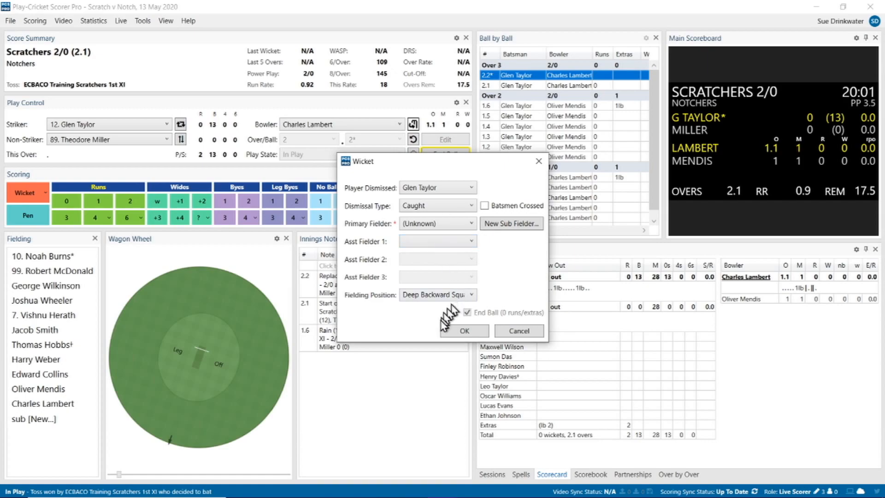
pyautogui.click(463, 331)
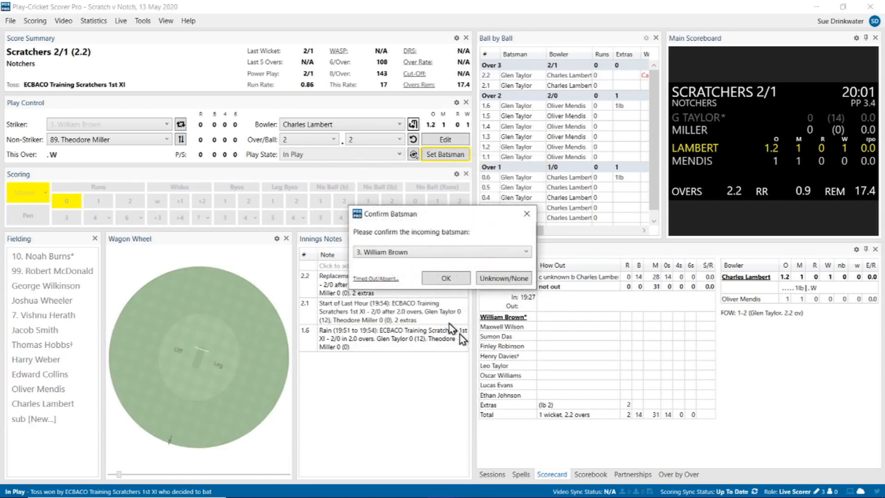
pyautogui.click(438, 279)
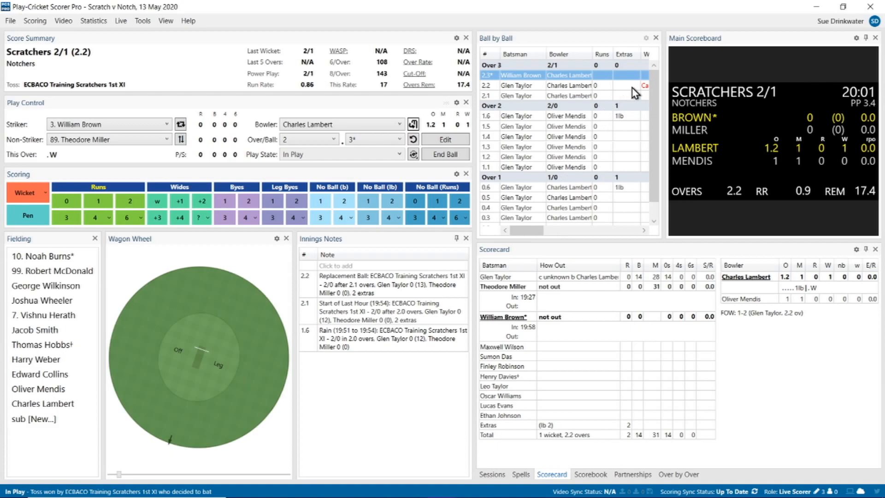
pyautogui.moveTo(534, 231); pyautogui.dragTo(544, 235)
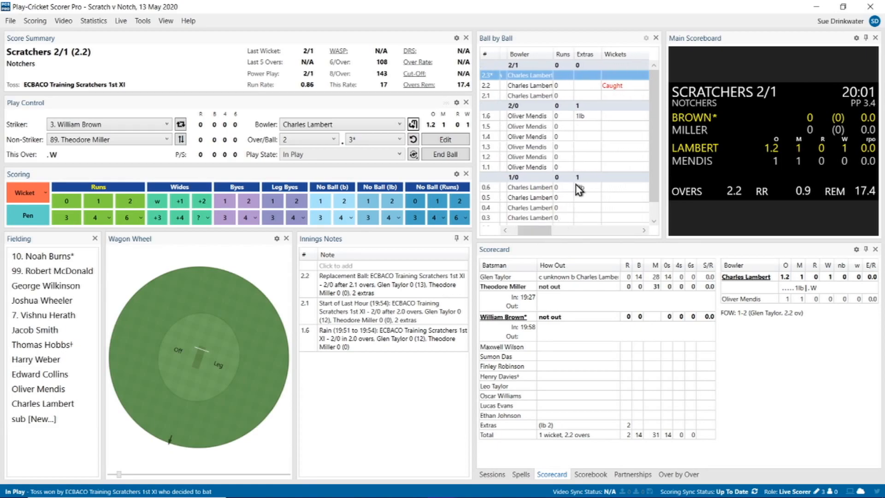
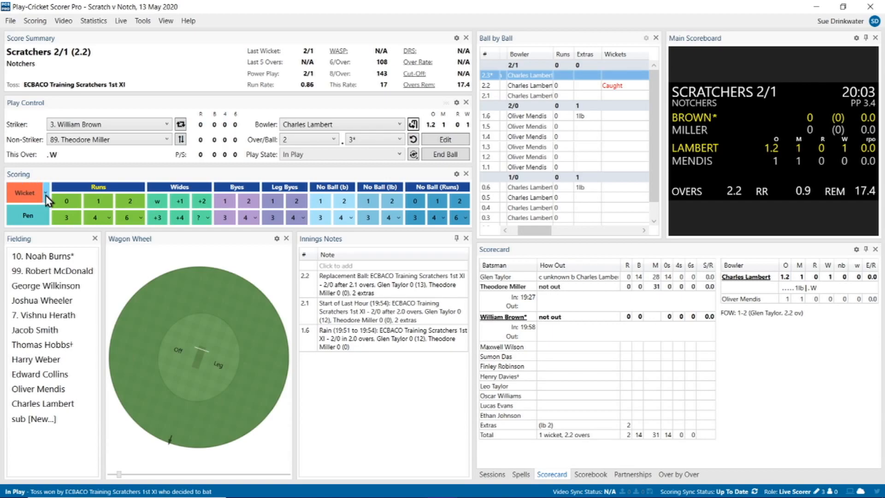
# Record the non-striker as Retired - Not Out on the previous ball and accept the proposed incoming batsman
pyautogui.click(46, 193)
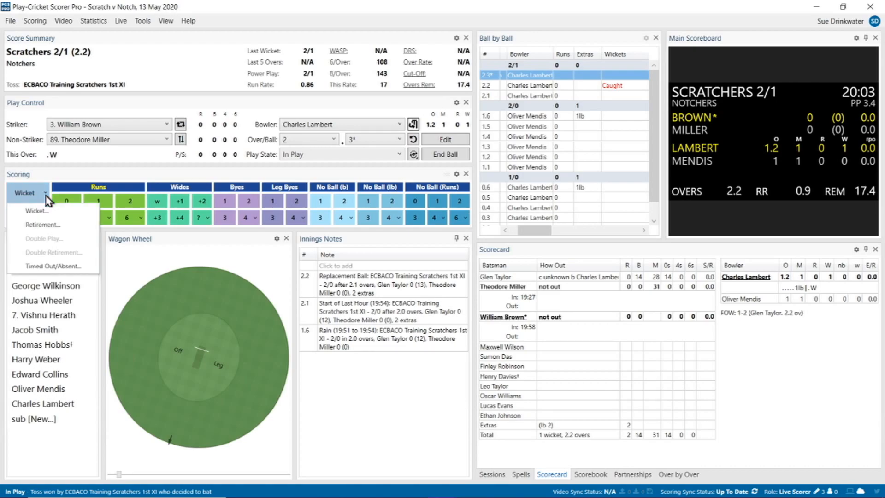
pyautogui.click(44, 225)
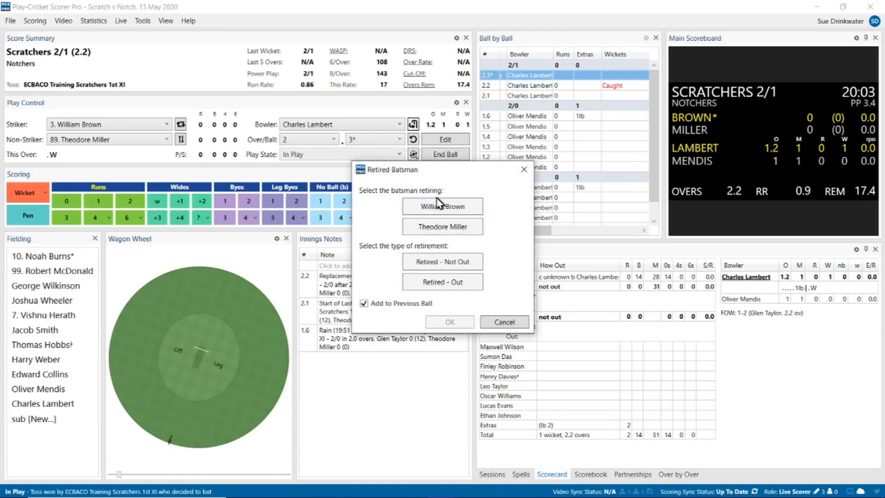
pyautogui.click(440, 229)
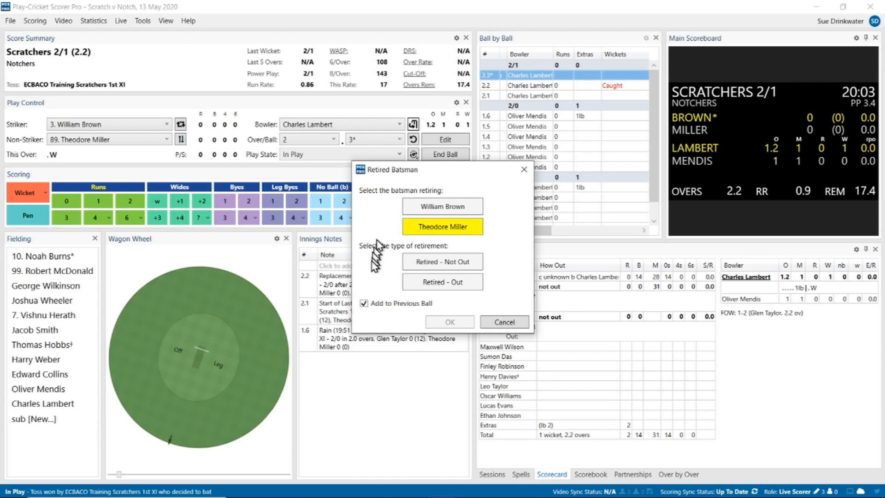
pyautogui.click(449, 267)
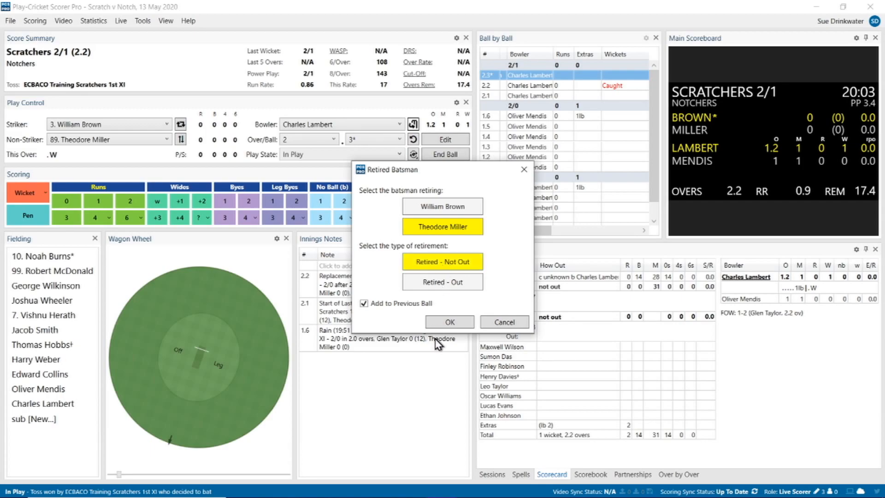
pyautogui.click(453, 325)
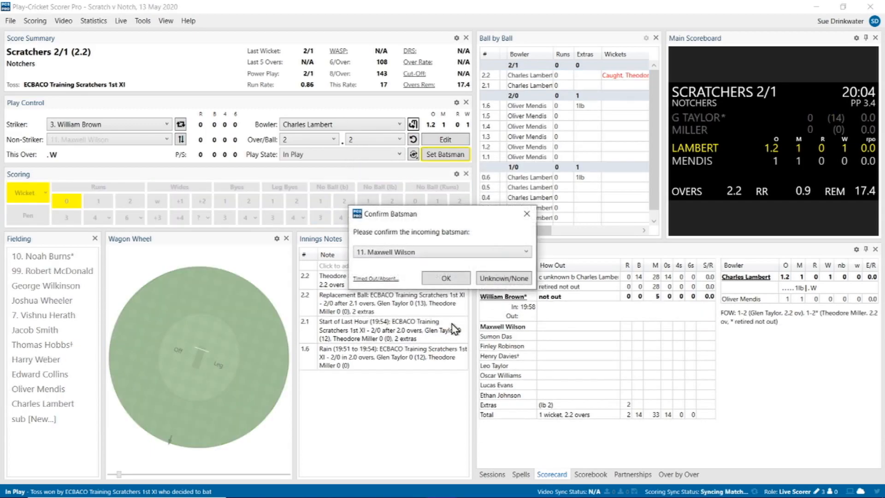
pyautogui.click(445, 278)
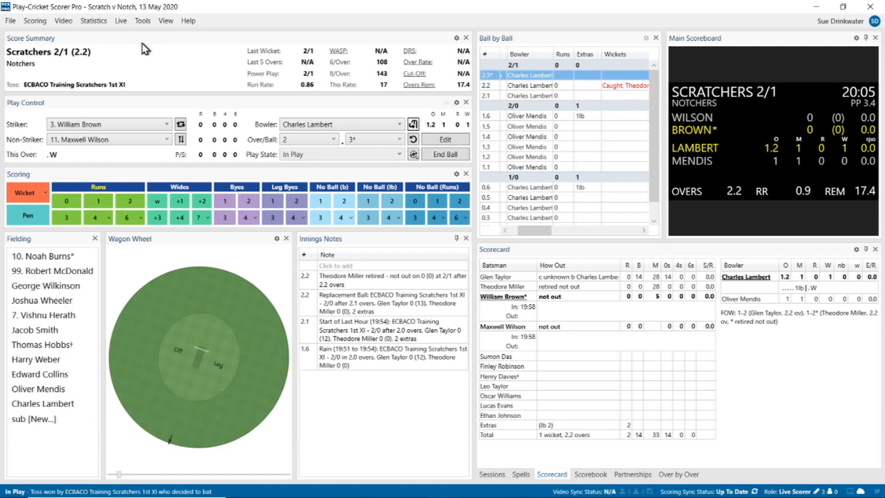
# Open the database's player records and filter them by the ECBACO Training Scratchers club
pyautogui.click(147, 24)
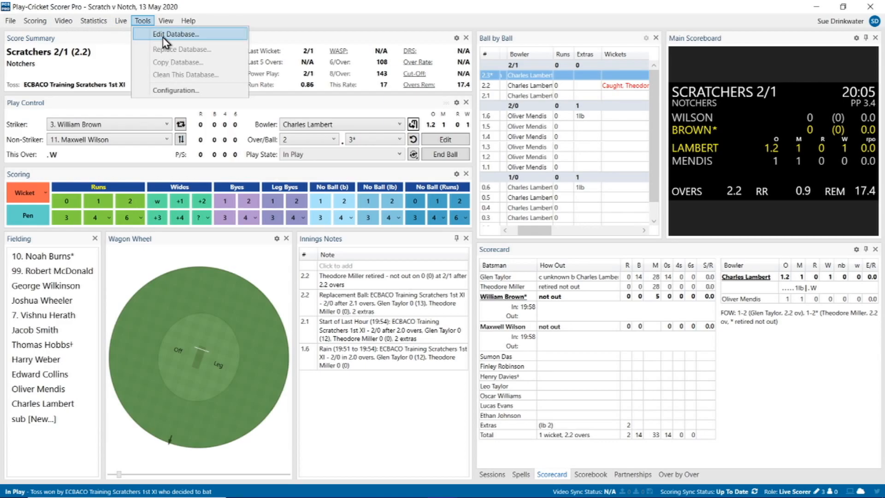
pyautogui.click(162, 35)
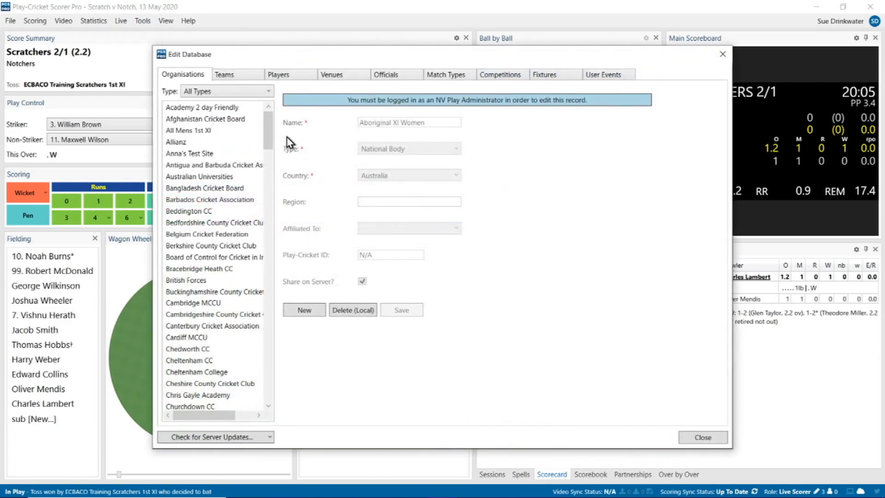
pyautogui.click(291, 78)
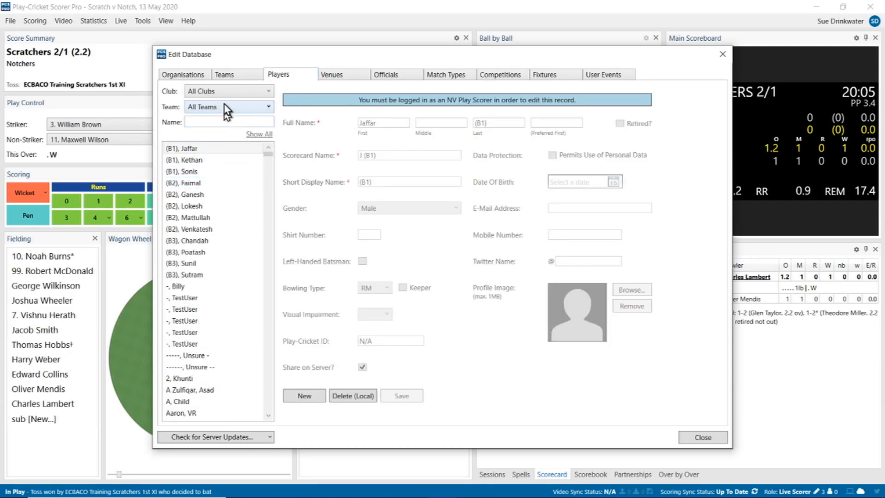
pyautogui.click(217, 93)
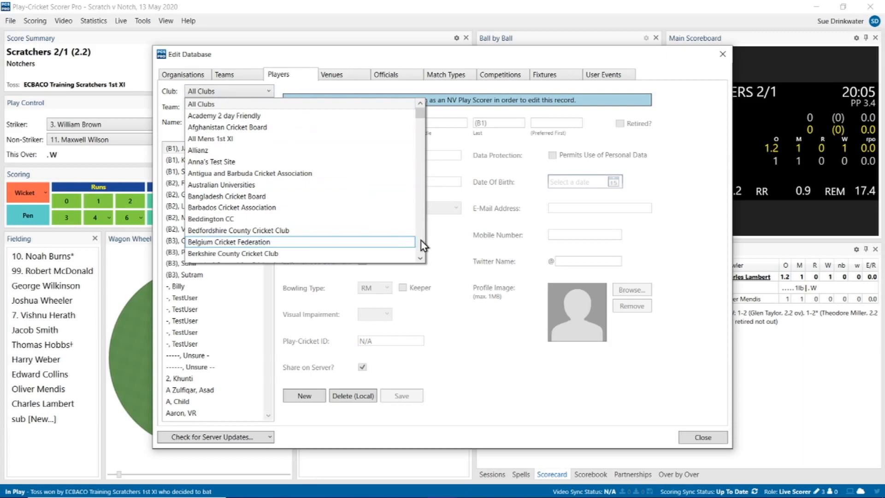
pyautogui.scroll(-10, 424, 245)
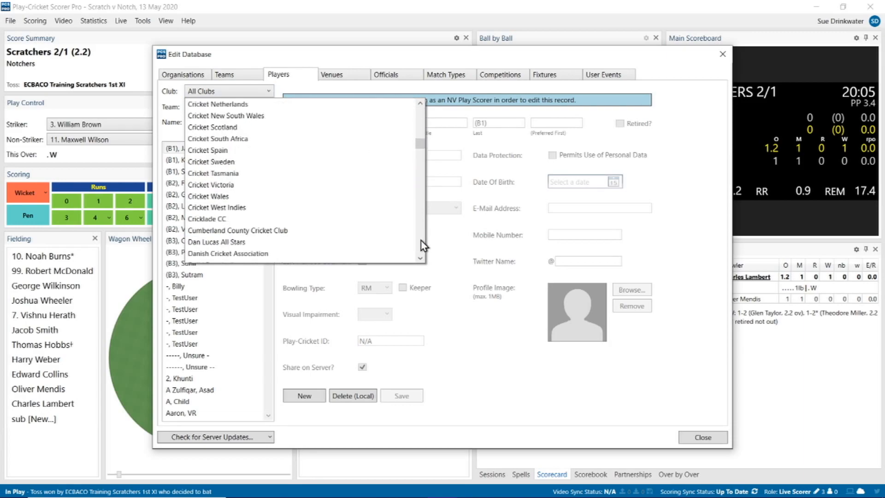
pyautogui.scroll(-5, 422, 245)
pyautogui.scroll(-5, 423, 245)
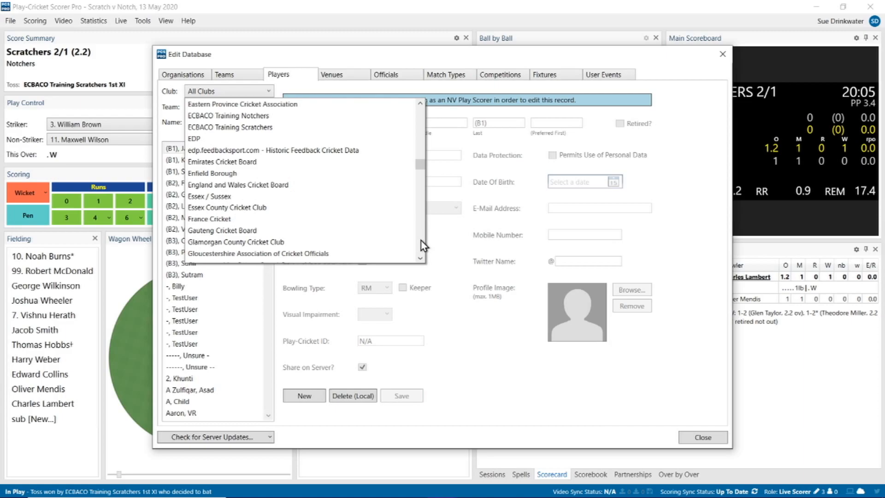
pyautogui.click(270, 128)
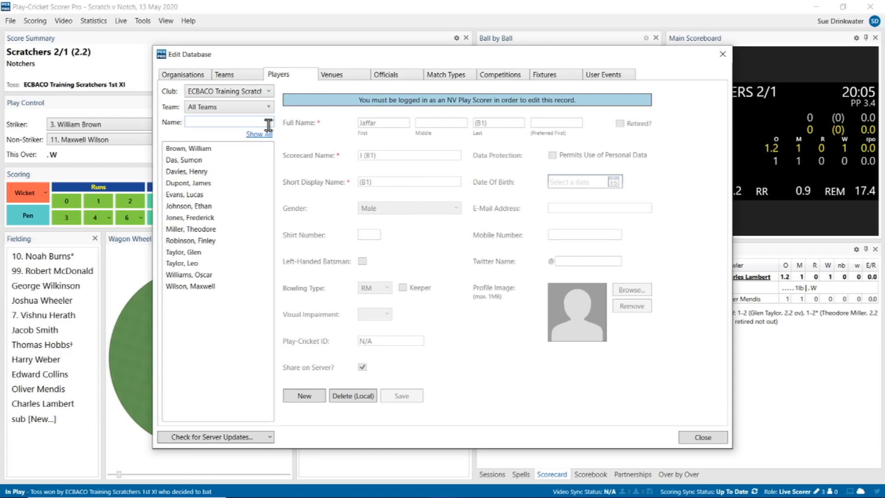
# Examine the visual impairment options in the fifth listed player's record and close the database editor
pyautogui.click(181, 195)
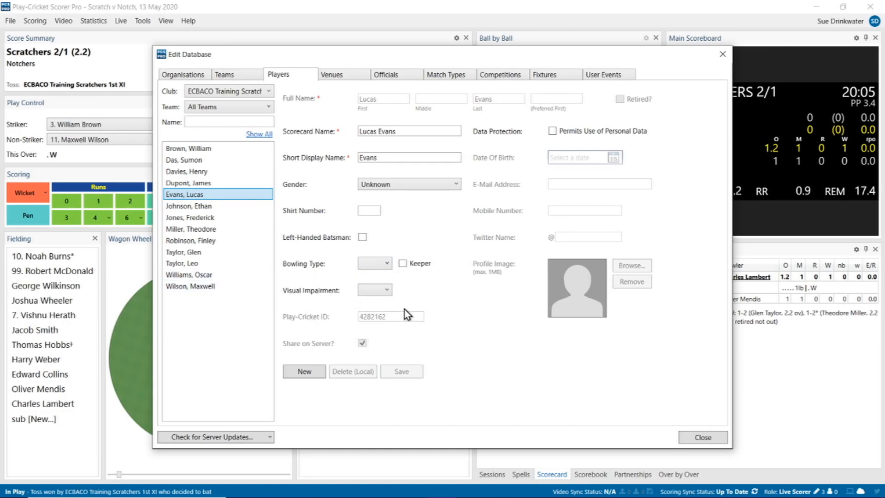
pyautogui.click(386, 289)
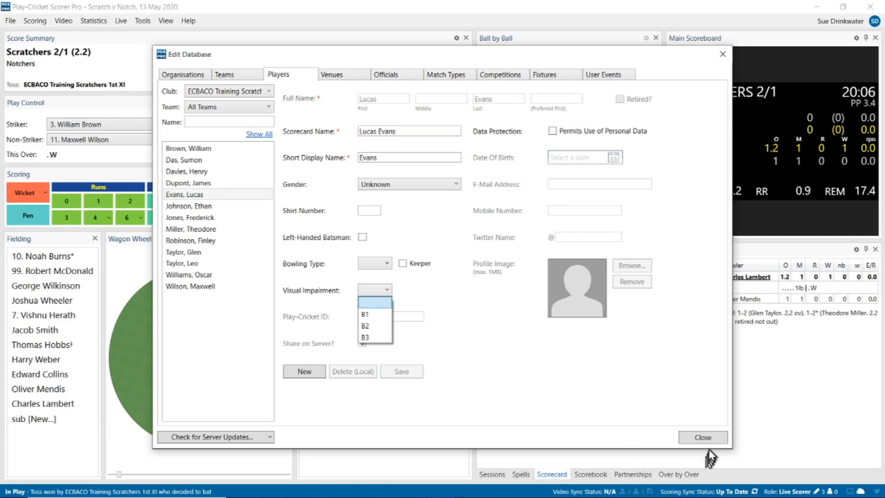
pyautogui.click(715, 437)
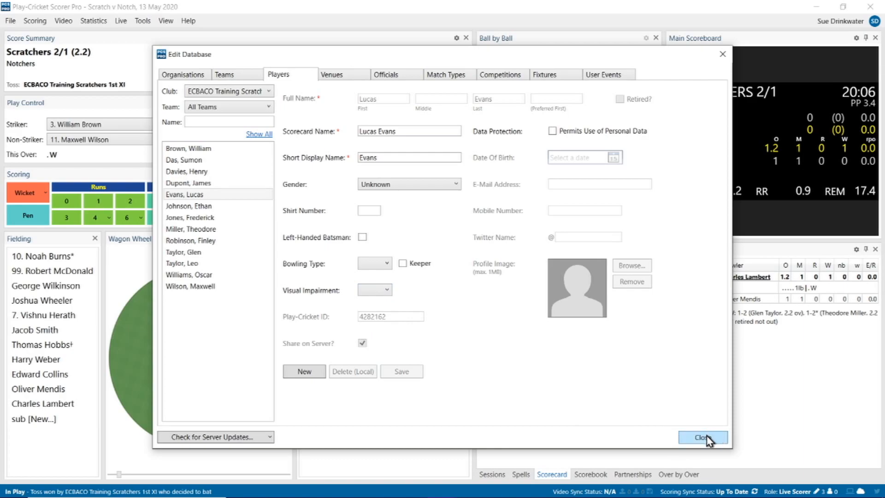
pyautogui.click(707, 435)
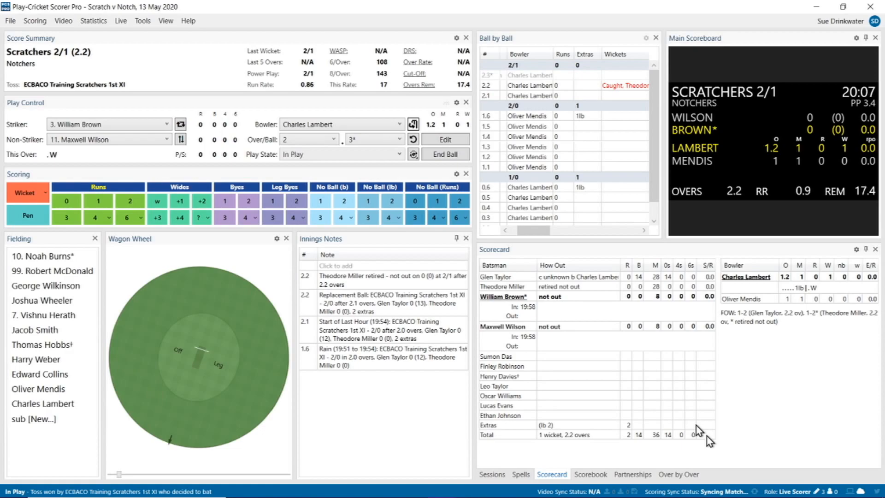
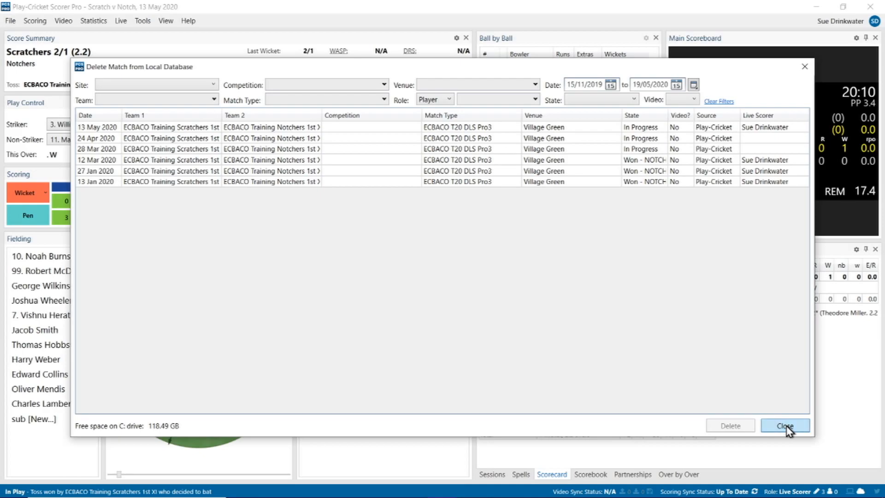
# Leave the local match deletion list, examine the 4 Day (NB=1) match type in the database, and close the editor
pyautogui.click(787, 429)
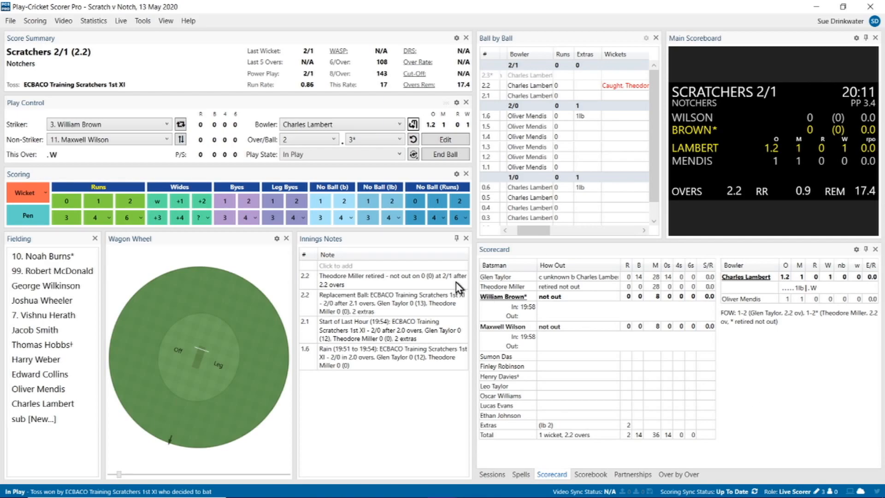
pyautogui.click(13, 23)
pyautogui.moveTo(33, 22)
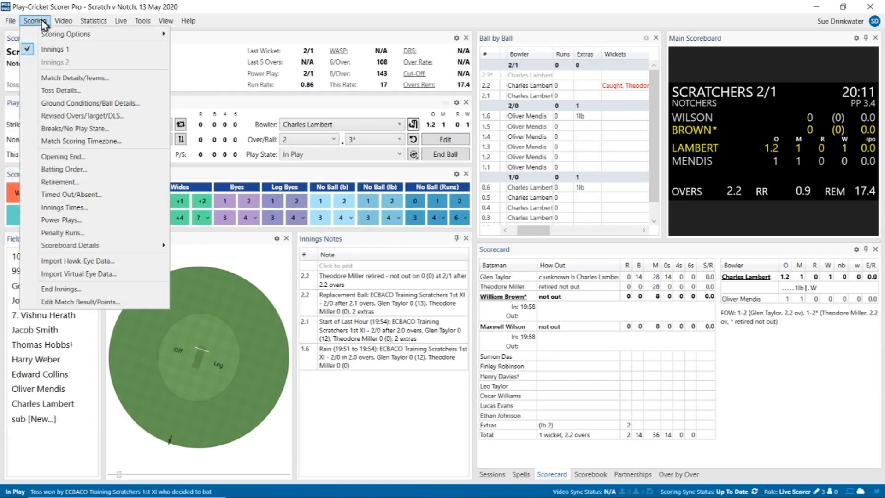
pyautogui.moveTo(142, 24)
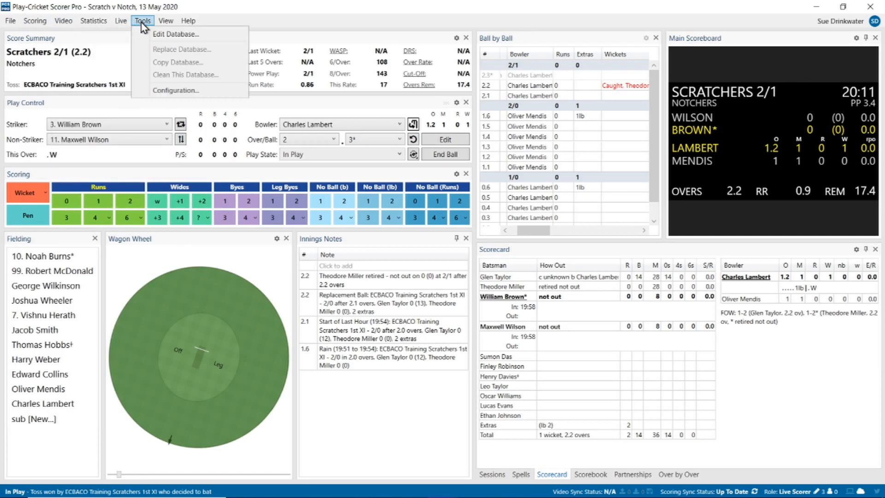
pyautogui.click(170, 34)
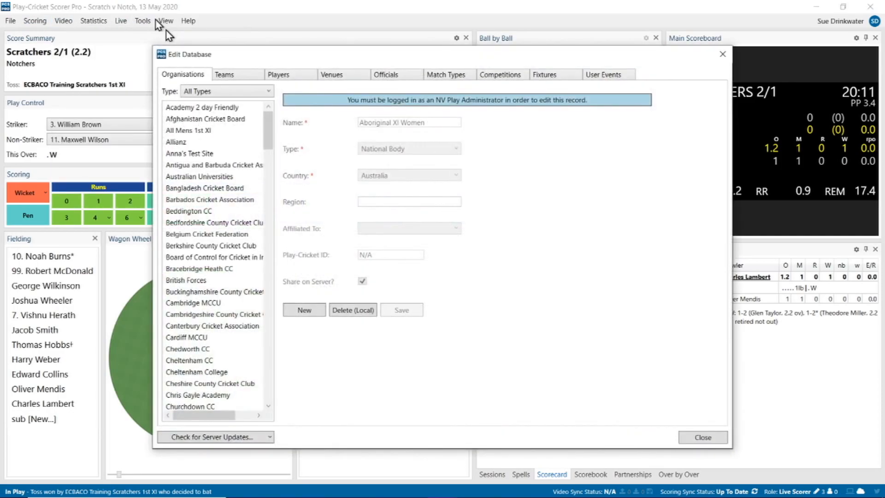
pyautogui.click(459, 76)
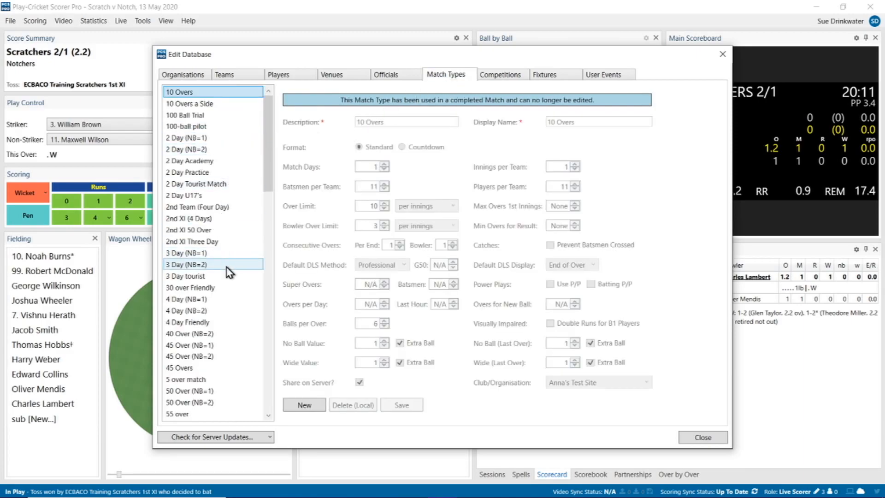
pyautogui.click(201, 300)
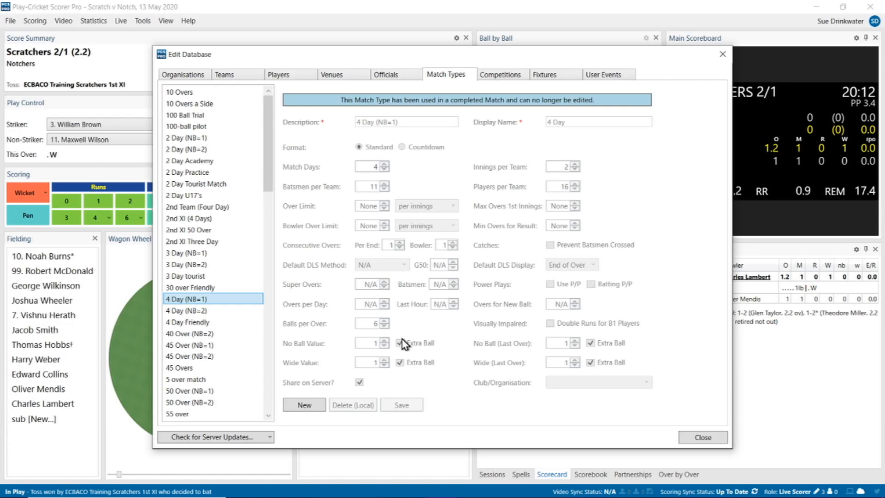
pyautogui.click(703, 438)
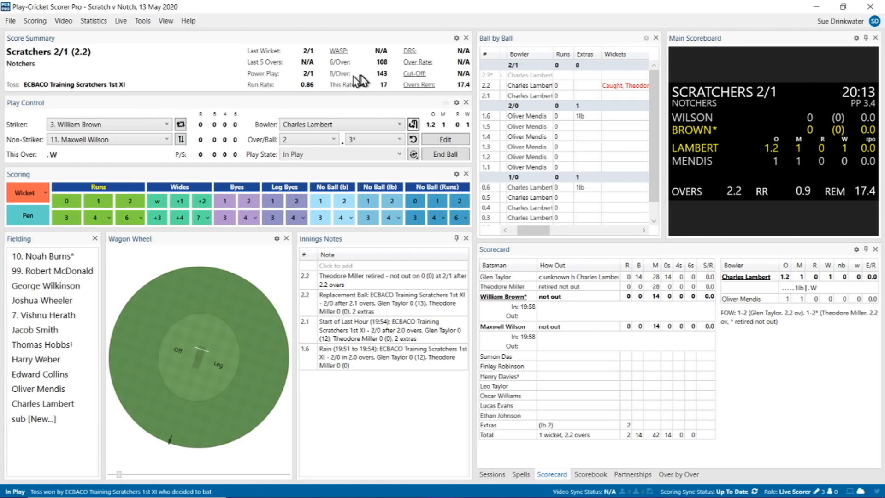
# Check the WASP Par editor, then review the full match scorecard and close it
pyautogui.click(340, 54)
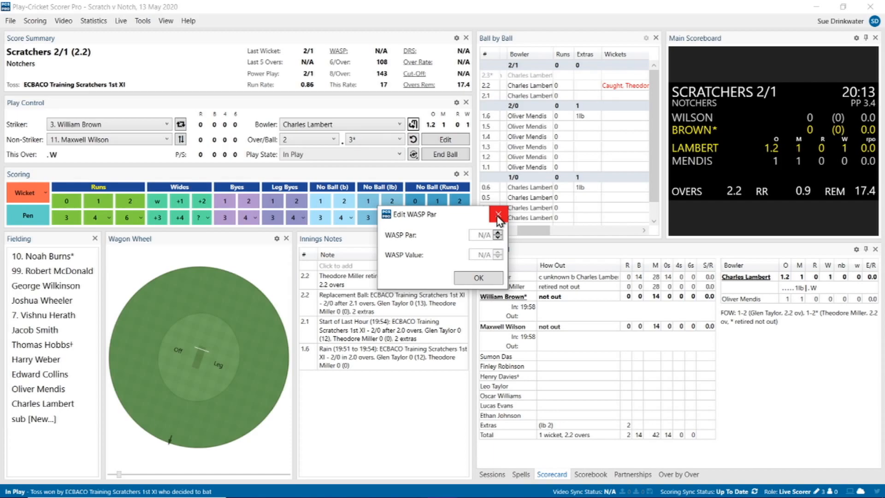
pyautogui.click(493, 281)
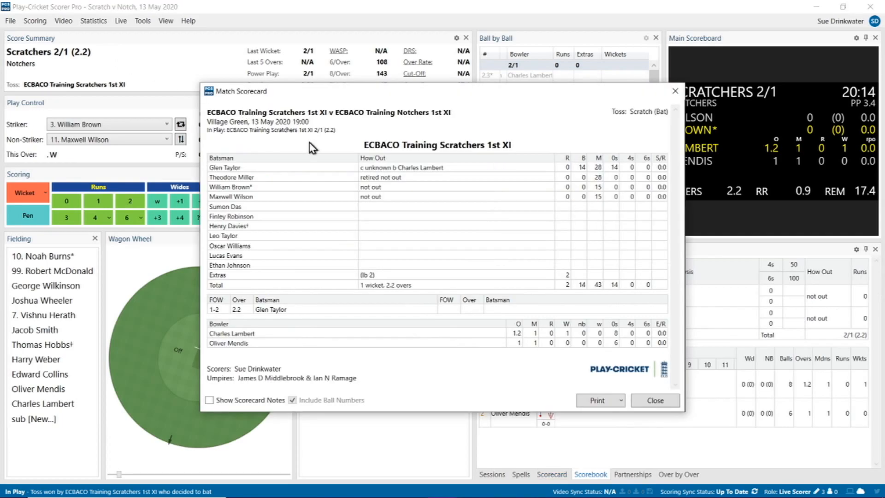
pyautogui.click(676, 91)
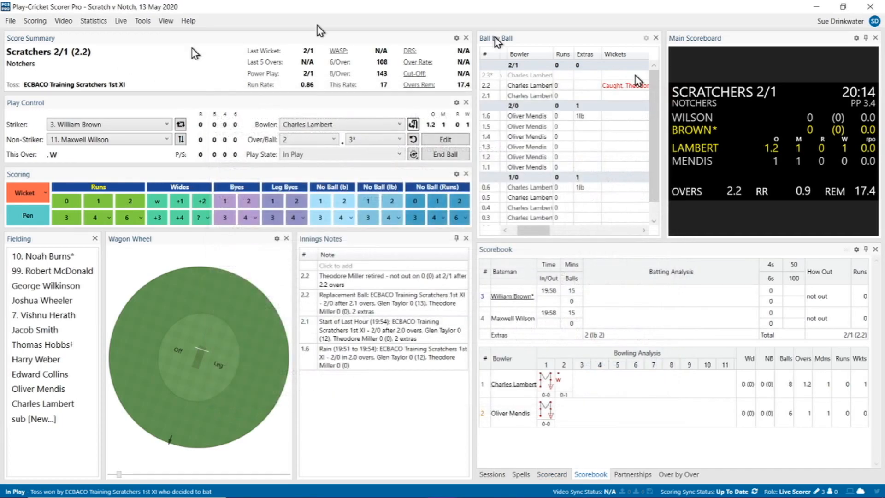